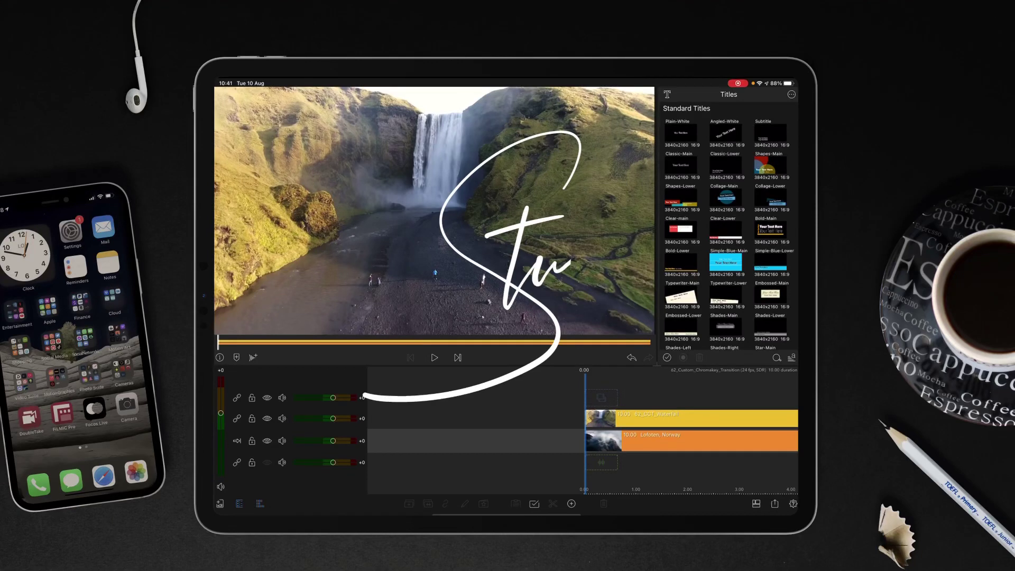
pyautogui.moveTo(748, 392)
pyautogui.mouseDown()
pyautogui.moveTo(659, 392)
pyautogui.moveTo(737, 385)
pyautogui.mouseUp()
# - Scrub back to about one second and select the Waterfall clip
pyautogui.moveTo(671, 389); pyautogui.dragTo(730, 392)
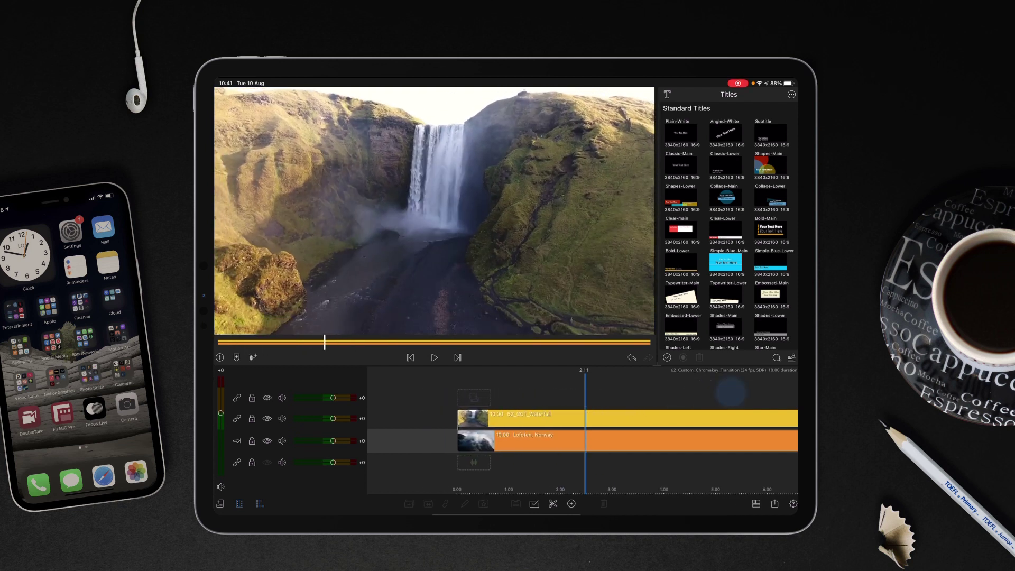
pyautogui.moveTo(658, 386); pyautogui.dragTo(744, 388)
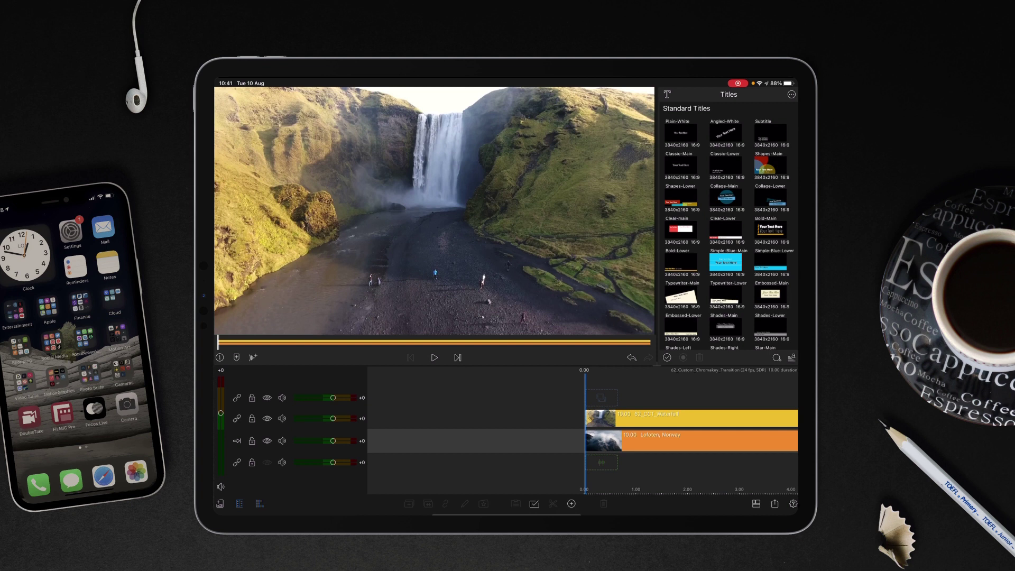
pyautogui.moveTo(601, 468)
pyautogui.mouseDown()
pyautogui.moveTo(715, 471)
pyautogui.moveTo(609, 465)
pyautogui.moveTo(722, 455)
pyautogui.moveTo(624, 468)
pyautogui.moveTo(730, 464)
pyautogui.moveTo(626, 469)
pyautogui.mouseUp()
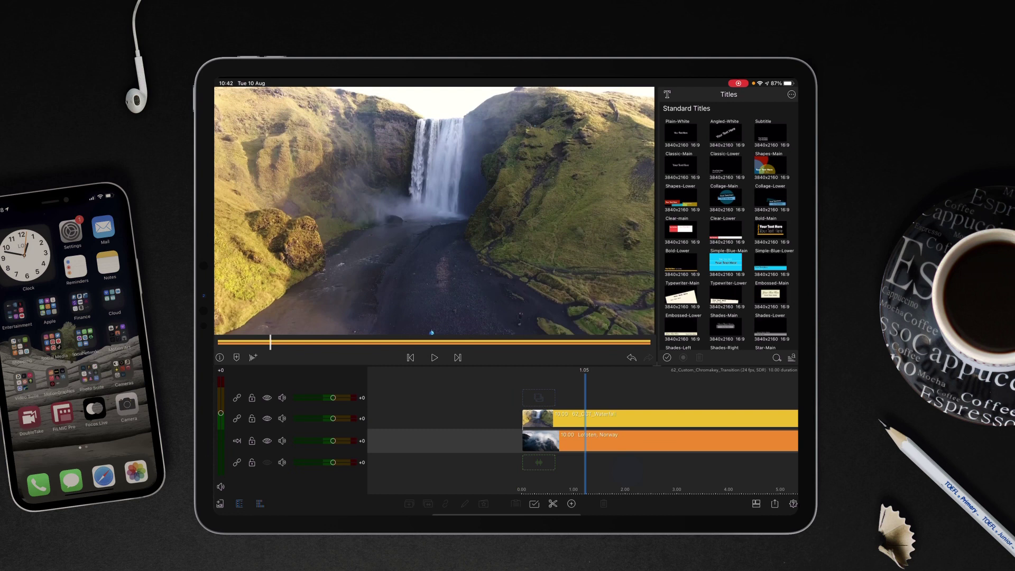
pyautogui.click(642, 416)
pyautogui.moveTo(702, 468); pyautogui.dragTo(600, 468)
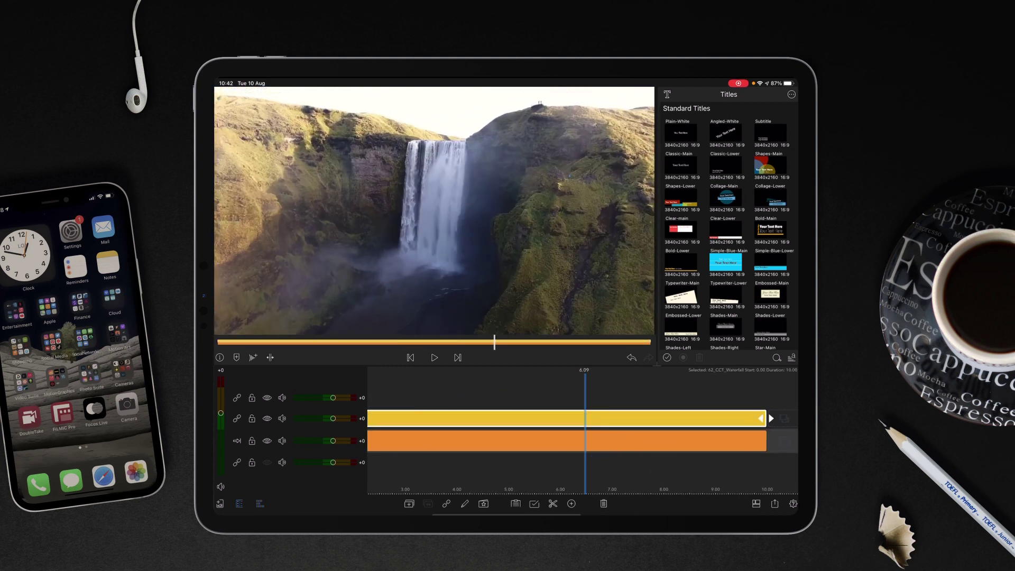
pyautogui.moveTo(706, 473)
pyautogui.mouseDown()
pyautogui.moveTo(562, 478)
pyautogui.moveTo(732, 472)
pyautogui.moveTo(579, 469)
pyautogui.moveTo(706, 474)
pyautogui.mouseUp()
# - Hide the waterfall track, play the Lofoten mountain clip, then scrub back near the start
pyautogui.click(266, 418)
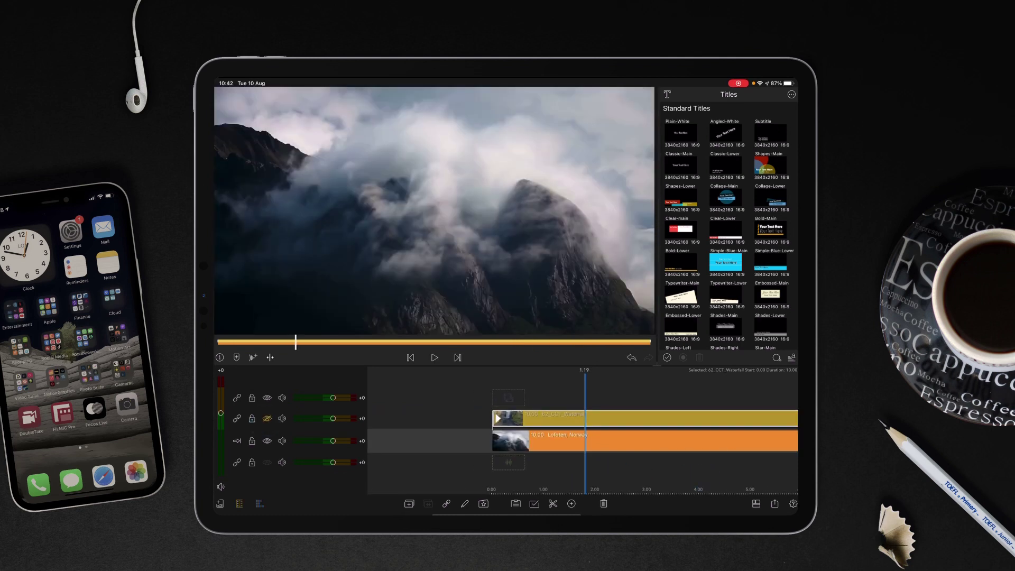
pyautogui.click(434, 357)
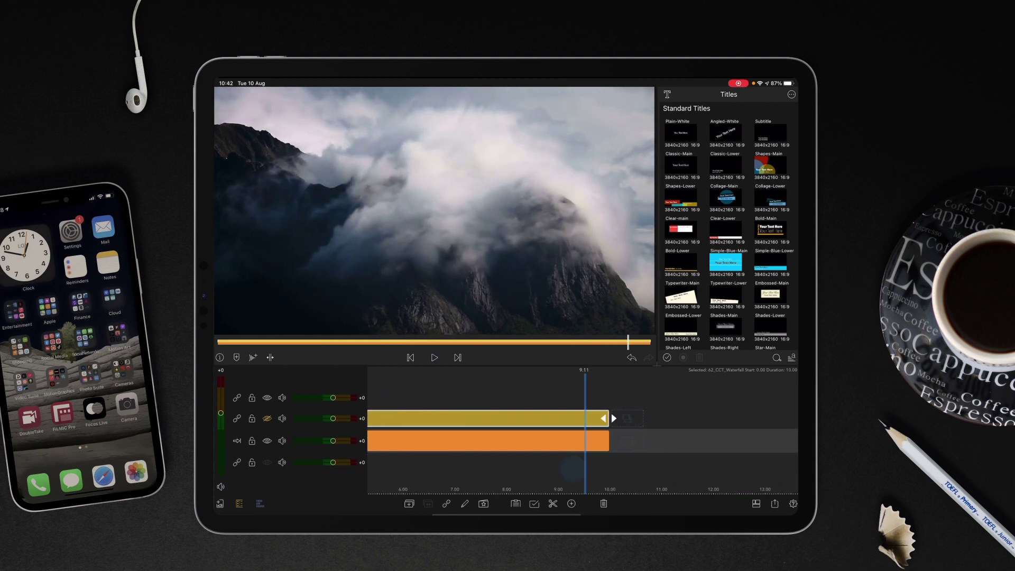
pyautogui.moveTo(443, 467); pyautogui.dragTo(706, 468)
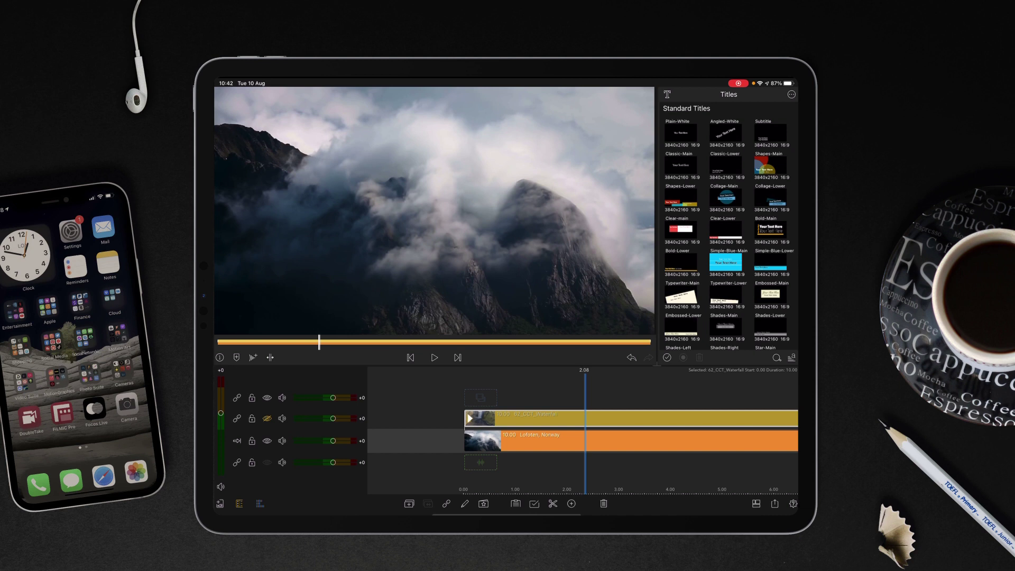
pyautogui.moveTo(555, 468); pyautogui.dragTo(611, 467)
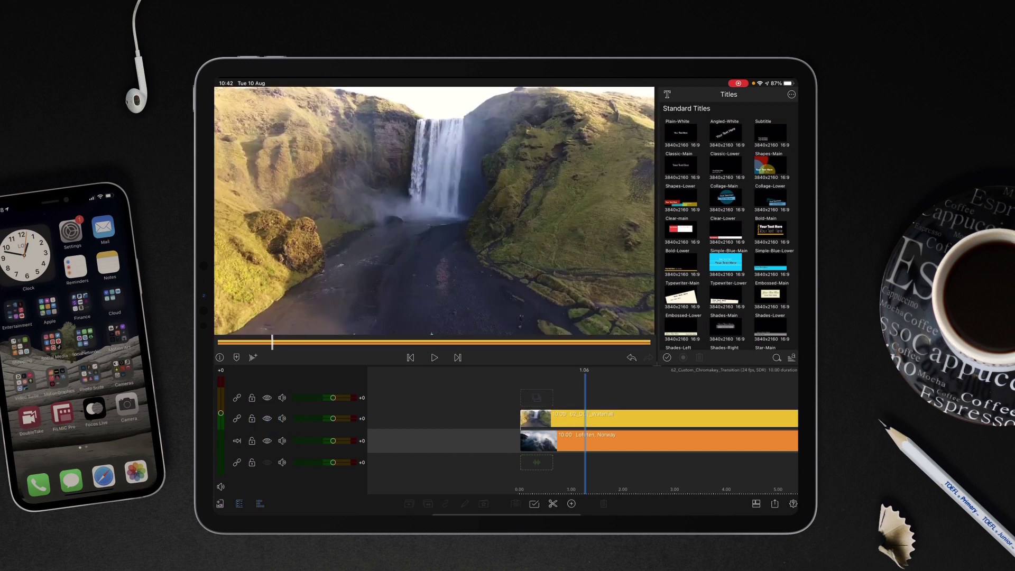
pyautogui.moveTo(555, 469); pyautogui.dragTo(581, 469)
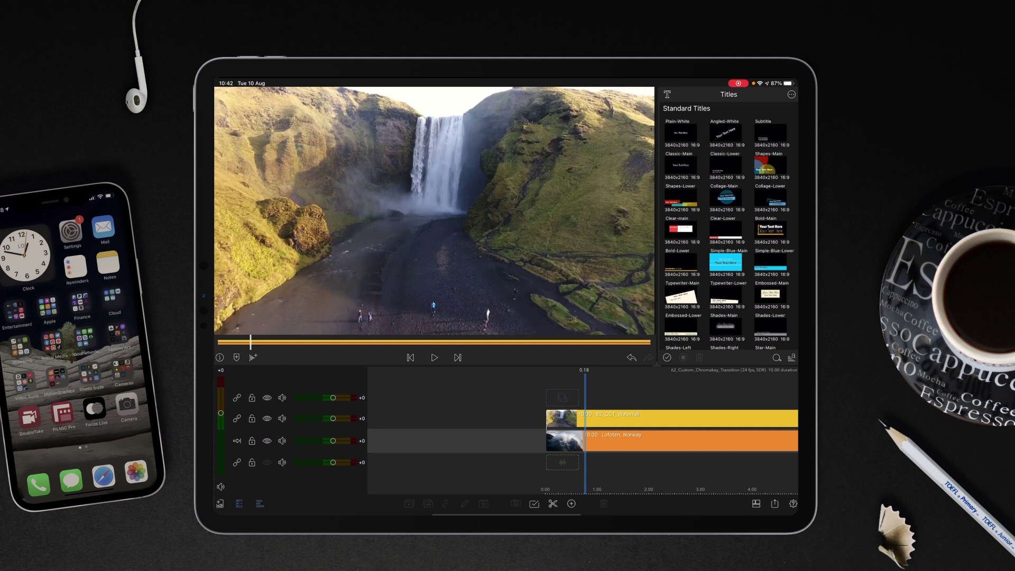
# - Preview the Plain-White title and place it on the track above the waterfall clip
pyautogui.moveTo(637, 395); pyautogui.dragTo(674, 394)
pyautogui.click(680, 134)
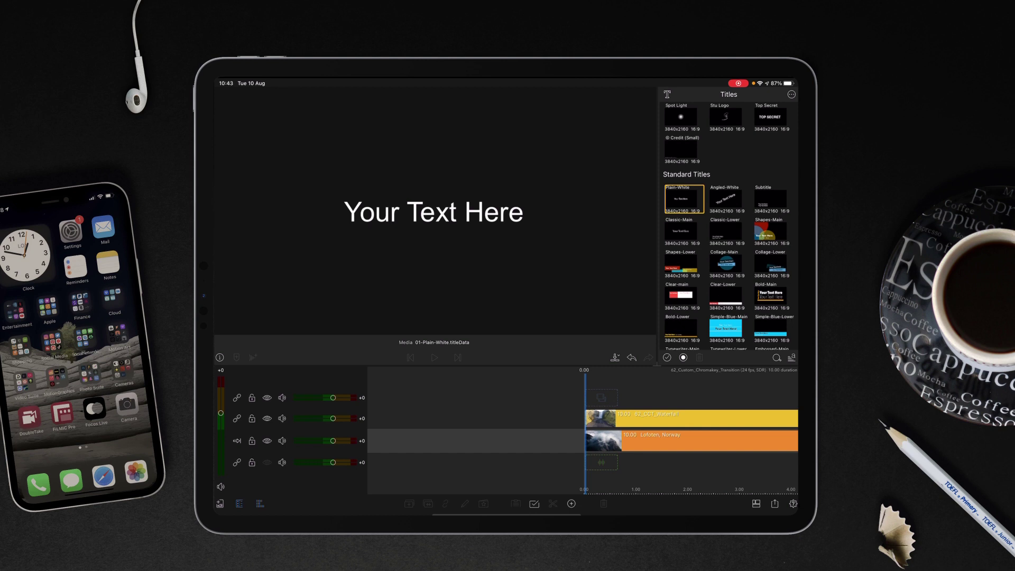
pyautogui.moveTo(687, 199)
pyautogui.mouseDown()
pyautogui.moveTo(697, 228)
pyautogui.moveTo(593, 408)
pyautogui.mouseUp()
pyautogui.moveTo(674, 476); pyautogui.dragTo(619, 476)
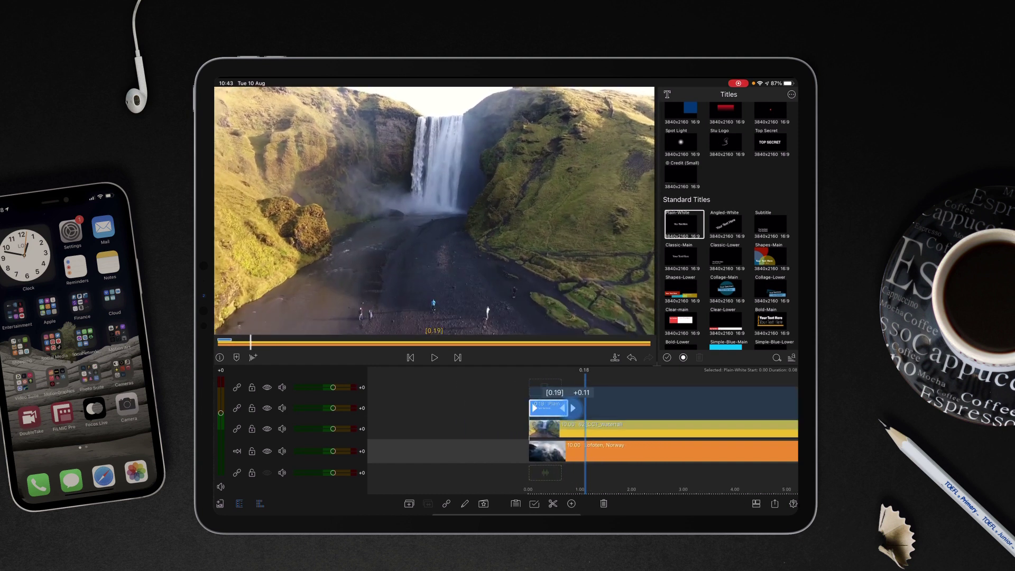
pyautogui.moveTo(547, 408); pyautogui.dragTo(600, 402)
# - Extend the Plain-White title clip to the full 10 seconds and select it
pyautogui.moveTo(498, 407); pyautogui.dragTo(635, 408)
pyautogui.moveTo(554, 475)
pyautogui.mouseDown()
pyautogui.moveTo(686, 476)
pyautogui.moveTo(634, 476)
pyautogui.mouseUp()
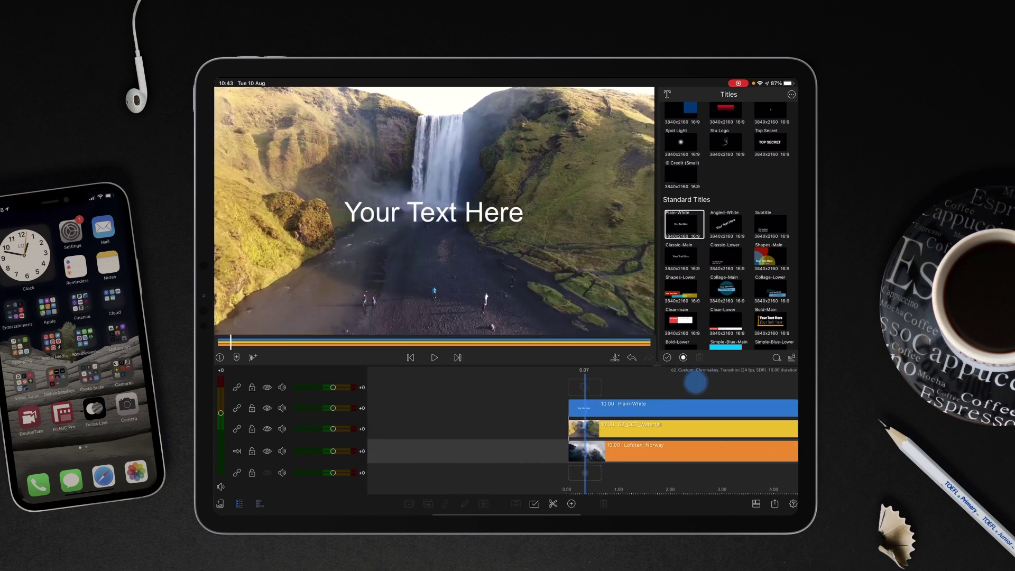
pyautogui.click(691, 407)
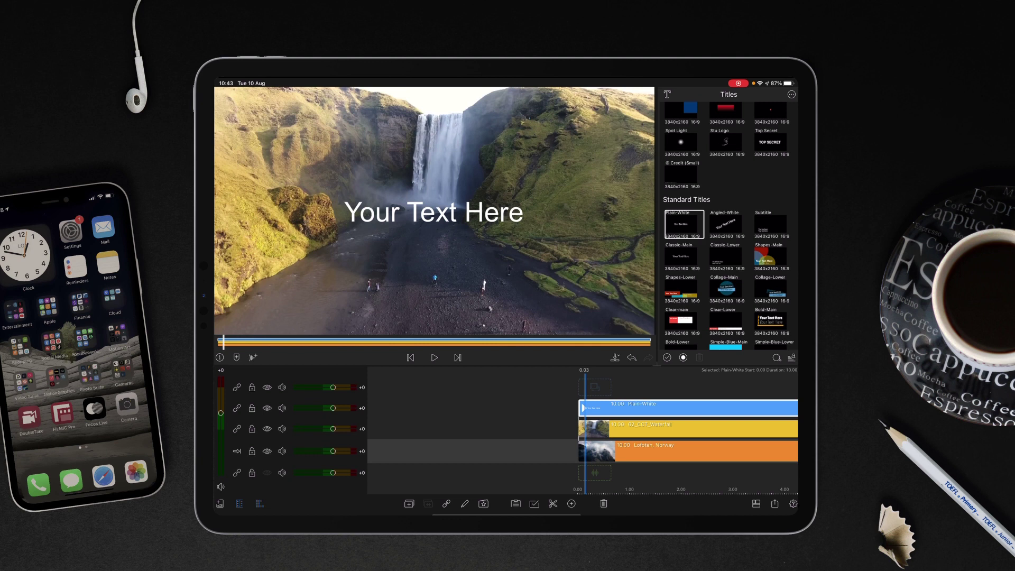
# - In the Title Editor, delete the title's default 'YOUR TEXT HERE' text layer
pyautogui.click(464, 503)
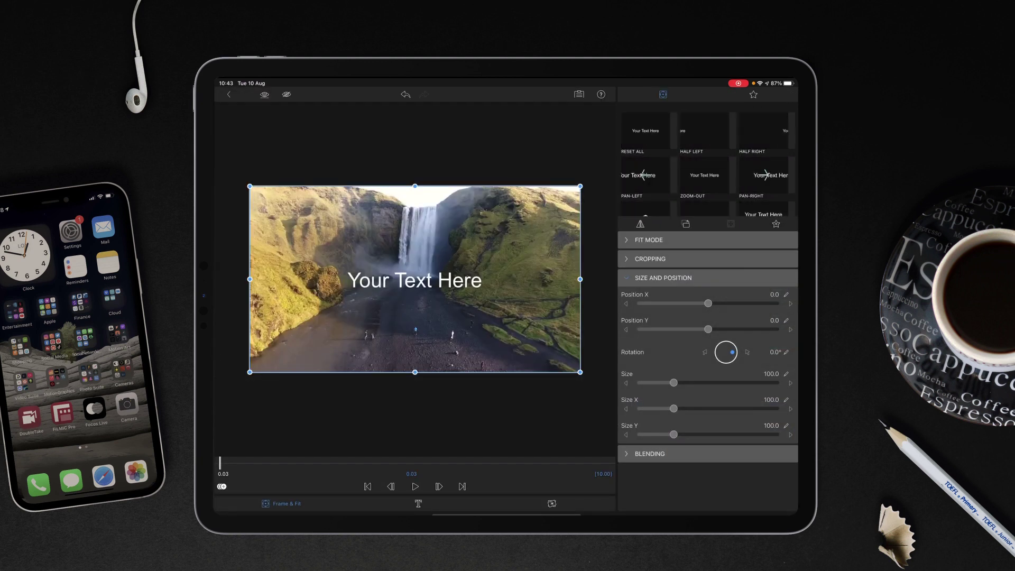
pyautogui.click(415, 502)
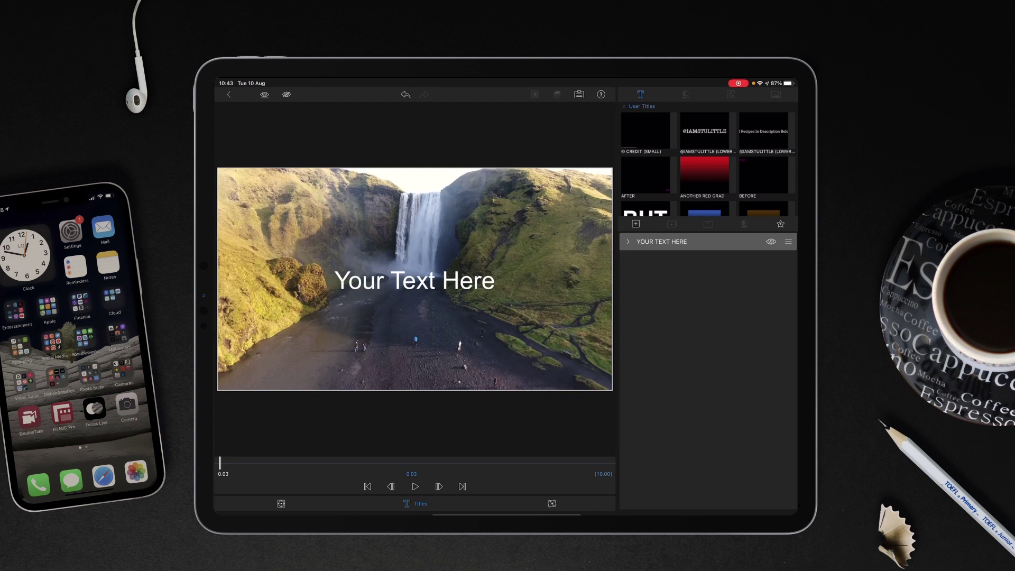
pyautogui.click(661, 242)
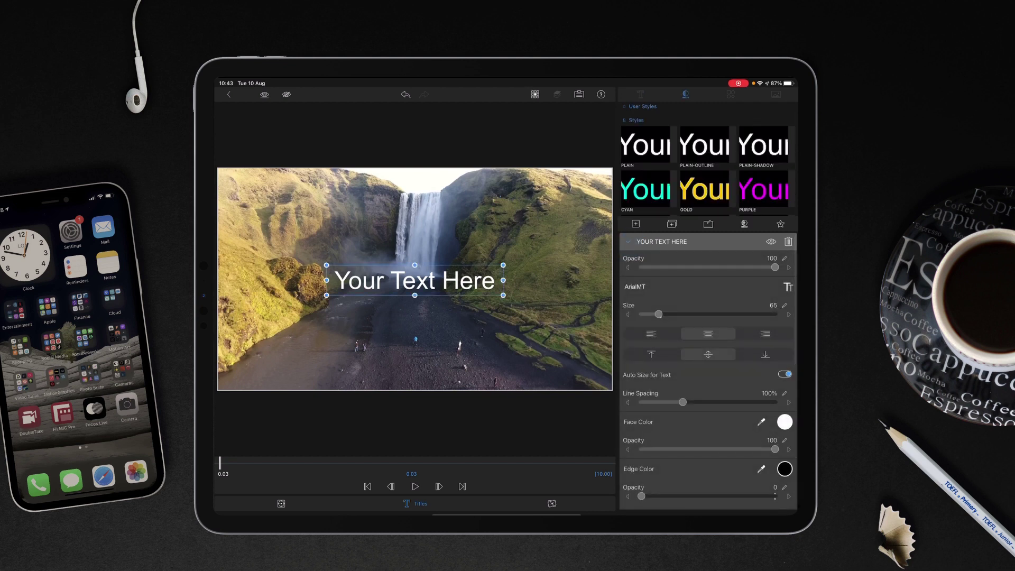
pyautogui.click(639, 94)
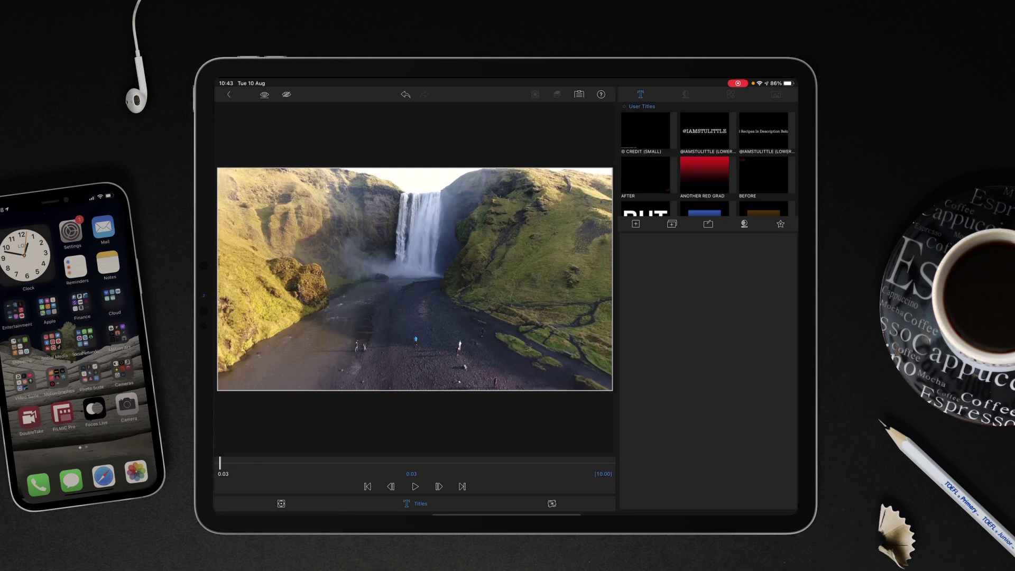
# - Add an Oval shape layer with bright green face color, narrowed toward the lower left
pyautogui.click(635, 224)
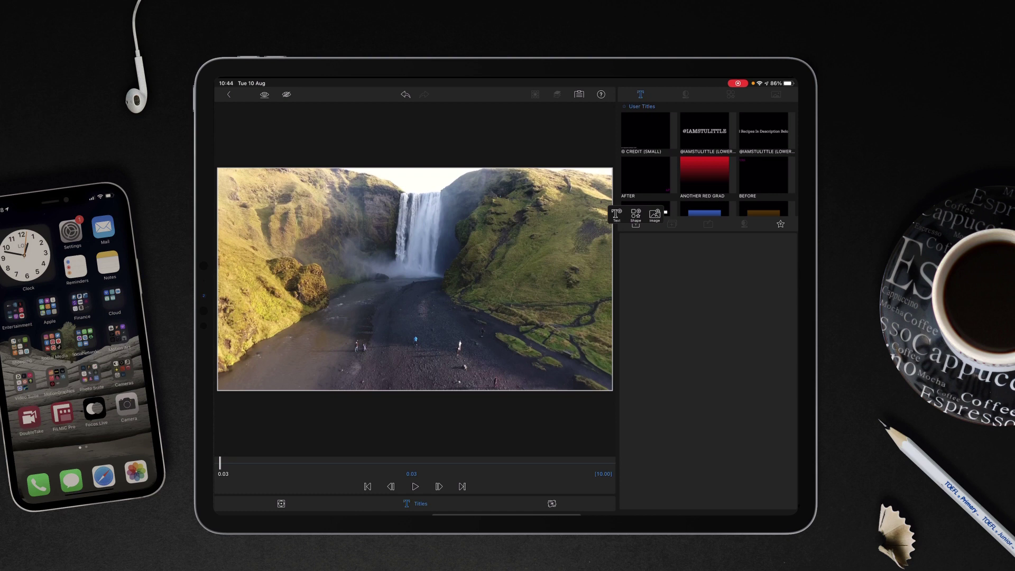
pyautogui.click(636, 214)
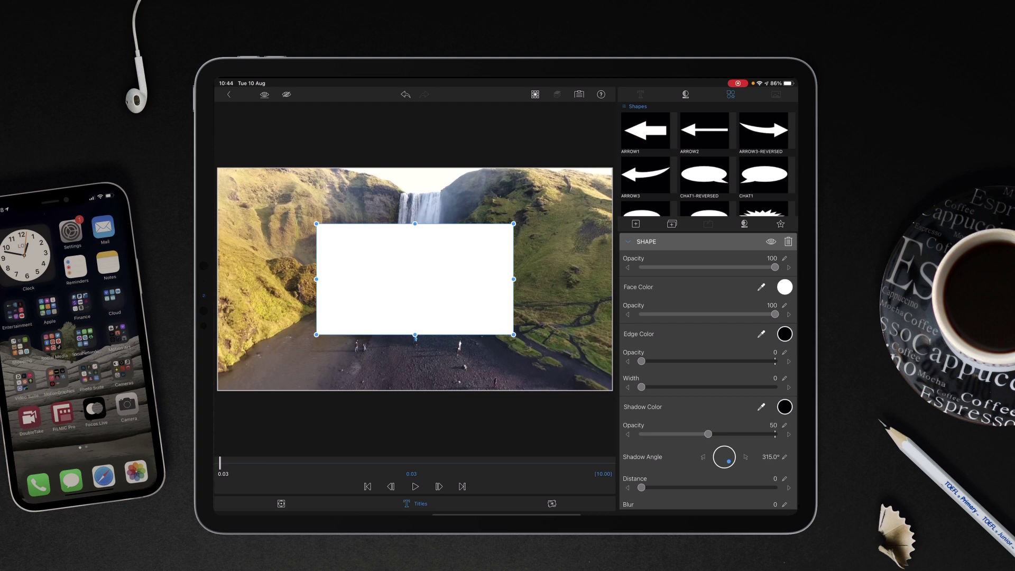
pyautogui.scroll(-5, 708, 158)
pyautogui.scroll(-3, 708, 159)
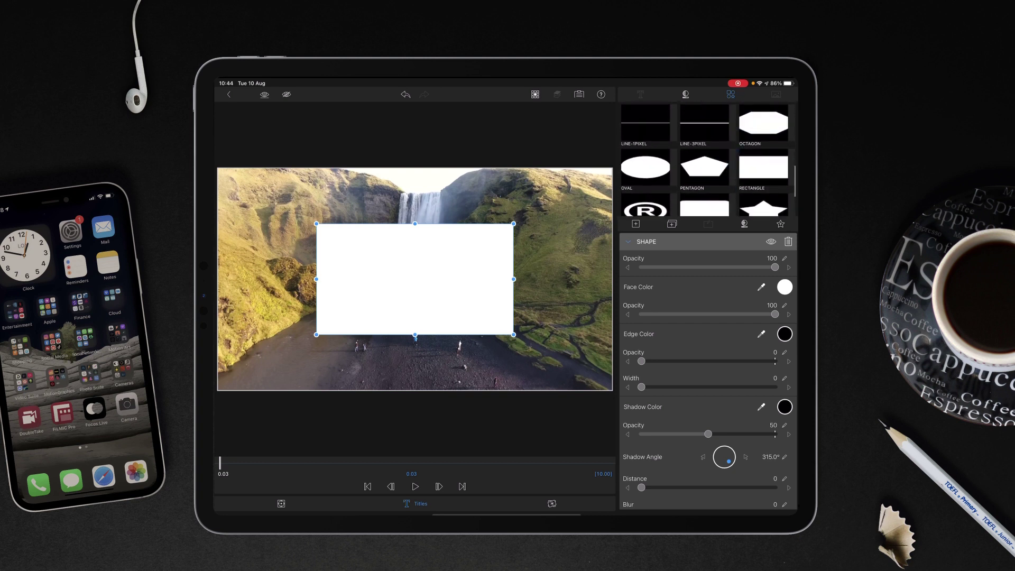
pyautogui.click(644, 166)
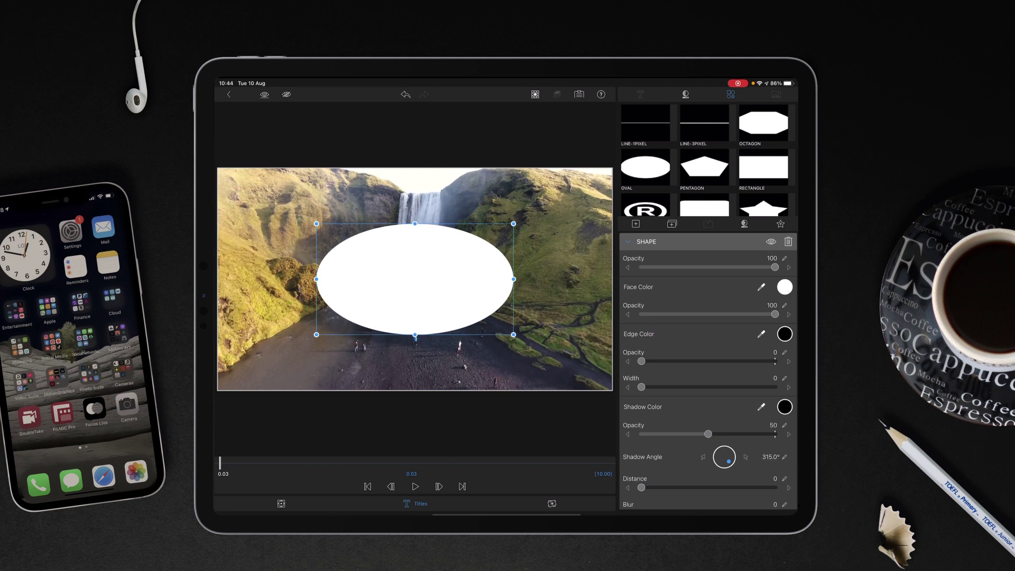
pyautogui.click(784, 286)
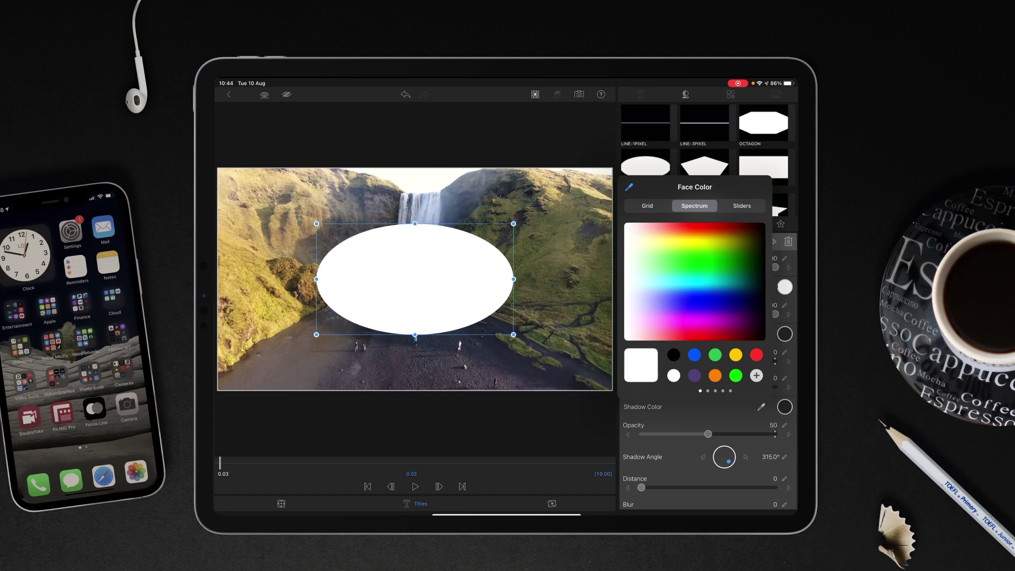
pyautogui.click(736, 375)
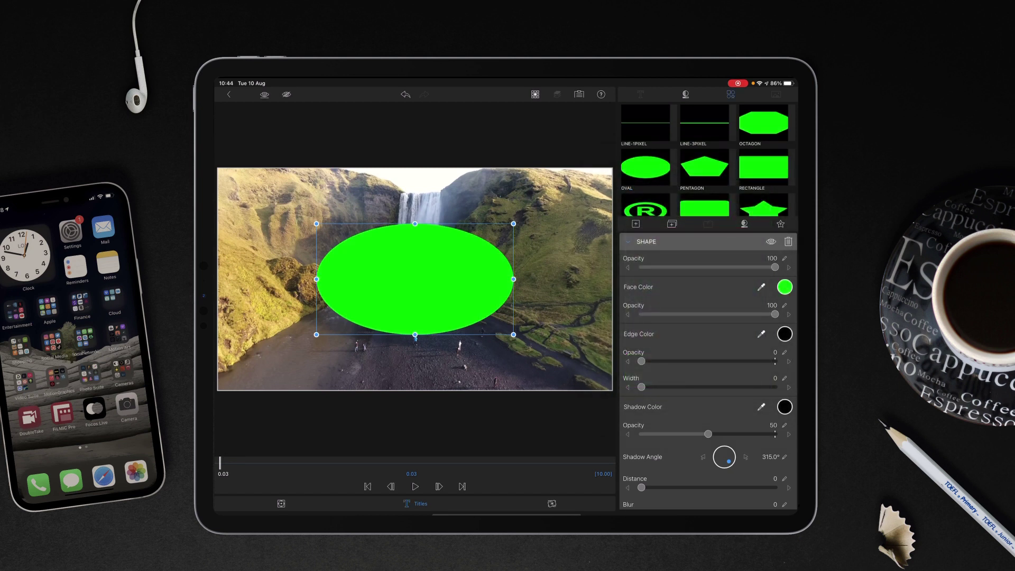
pyautogui.moveTo(513, 278); pyautogui.dragTo(272, 349)
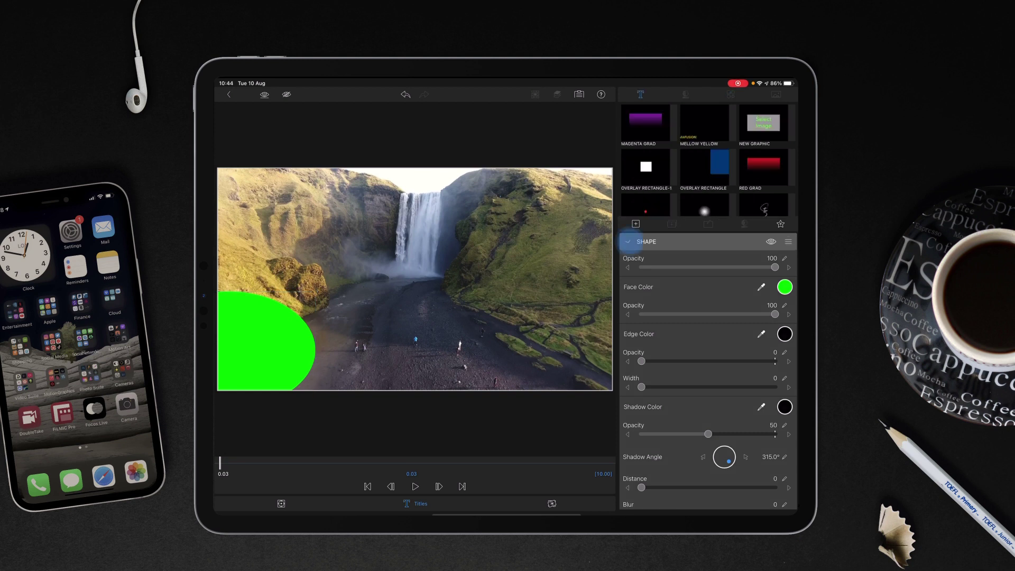
# - Reposition and shrink the green ovals, tucking them into the lower-left corner
pyautogui.click(265, 341)
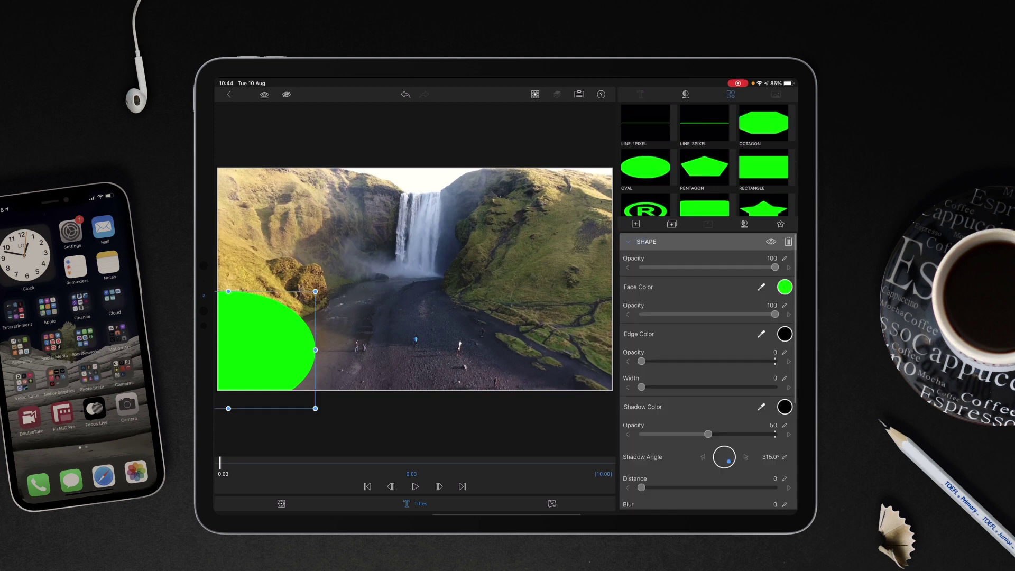
pyautogui.moveTo(274, 339)
pyautogui.mouseDown()
pyautogui.moveTo(294, 374)
pyautogui.moveTo(407, 309)
pyautogui.mouseUp()
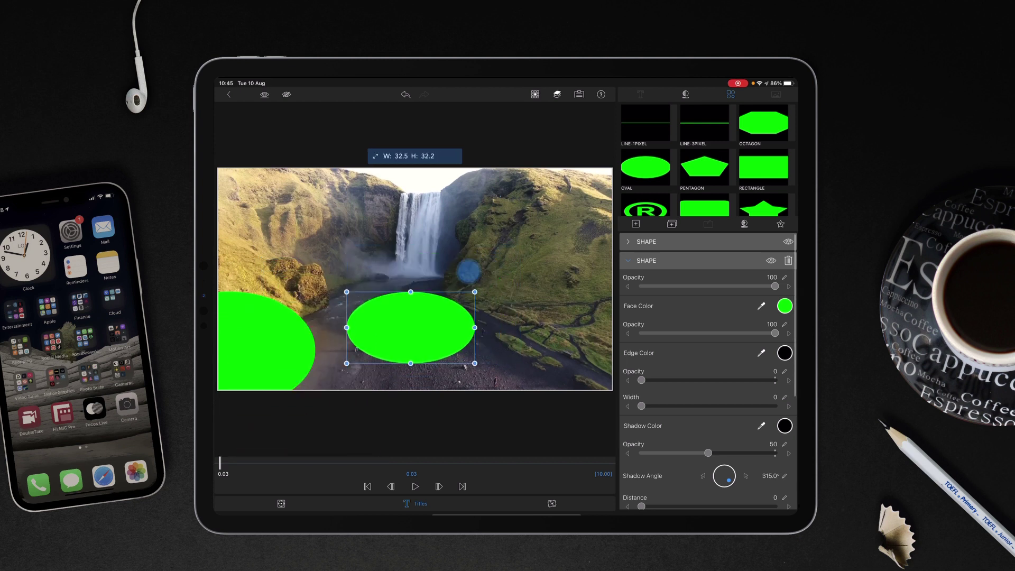
pyautogui.moveTo(465, 267)
pyautogui.mouseDown()
pyautogui.moveTo(462, 365)
pyautogui.moveTo(421, 365)
pyautogui.mouseUp()
pyautogui.moveTo(376, 330); pyautogui.dragTo(299, 377)
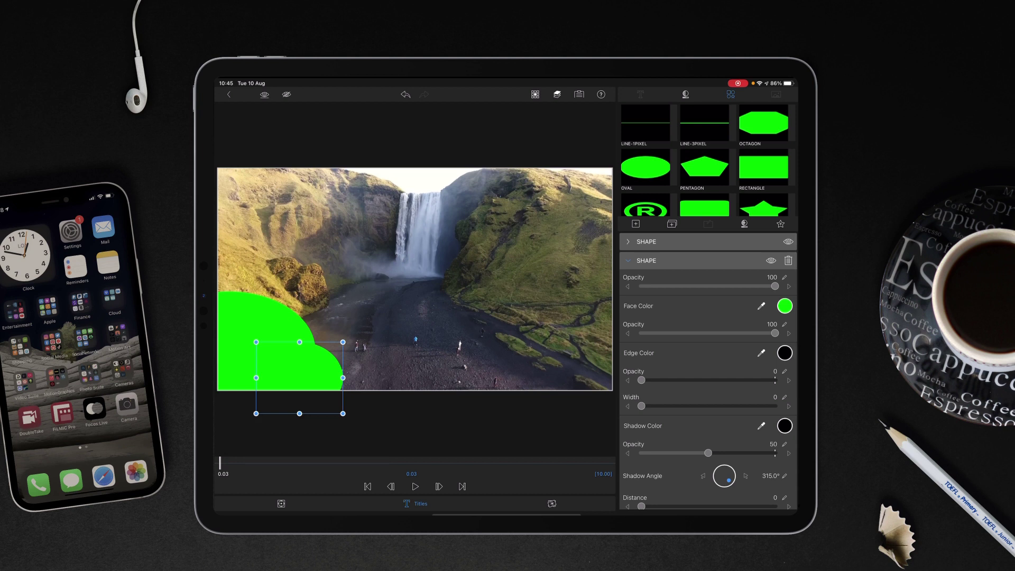
# - Add another Oval and move it up onto the cloud, then deselect it
pyautogui.click(644, 166)
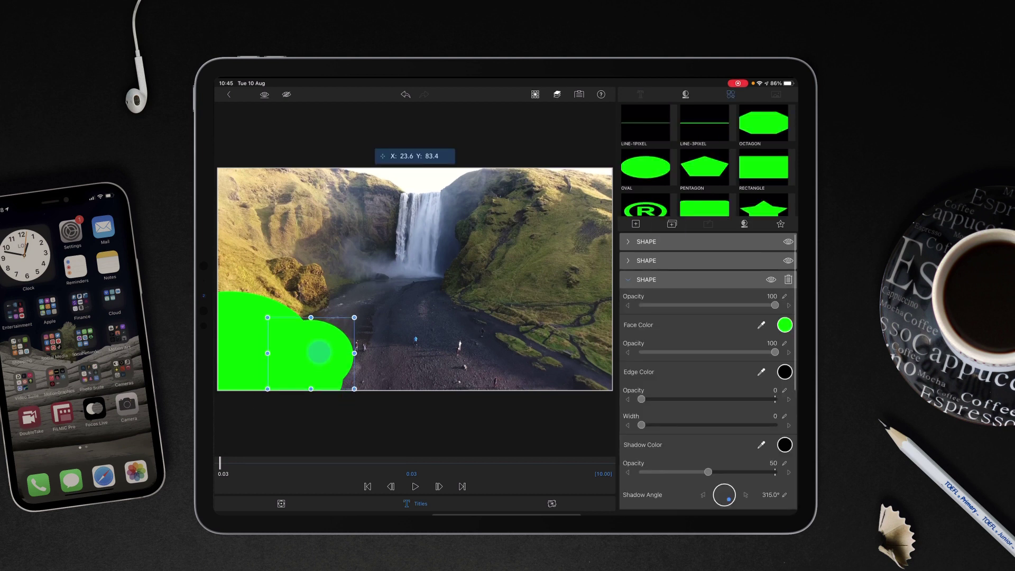
pyautogui.moveTo(308, 390); pyautogui.dragTo(291, 311)
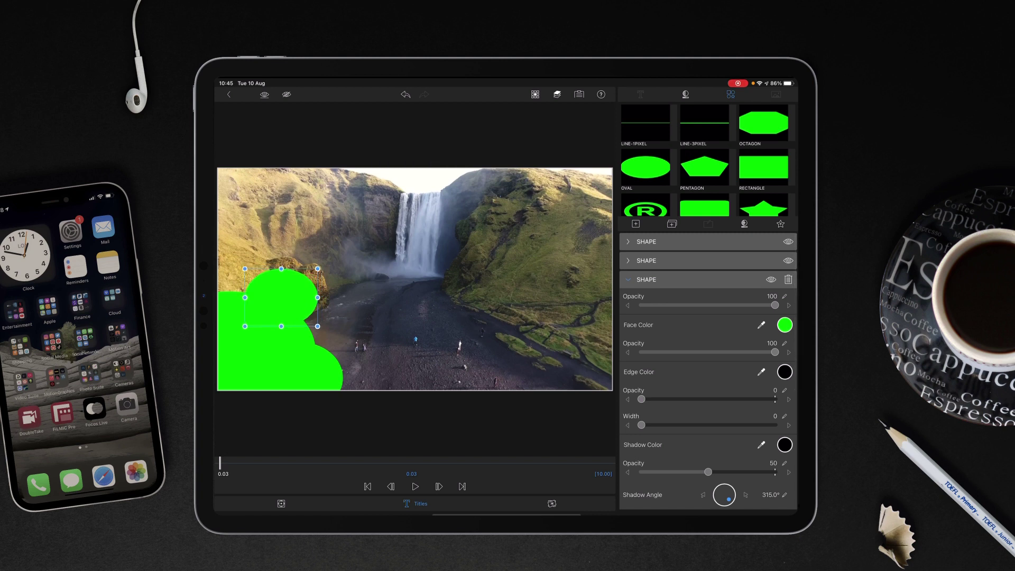
pyautogui.click(412, 428)
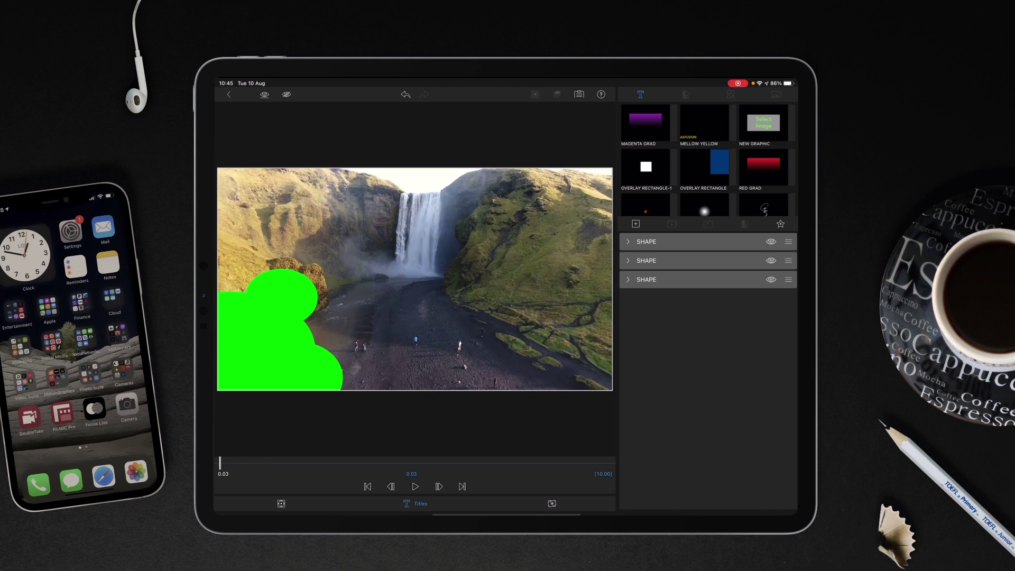
pyautogui.click(282, 502)
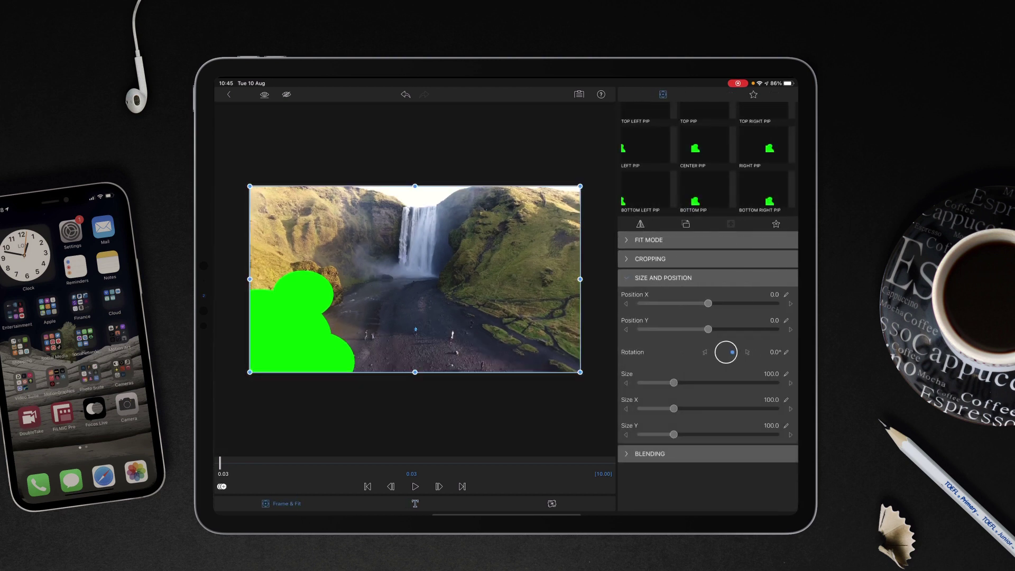
pyautogui.moveTo(297, 327); pyautogui.dragTo(365, 296)
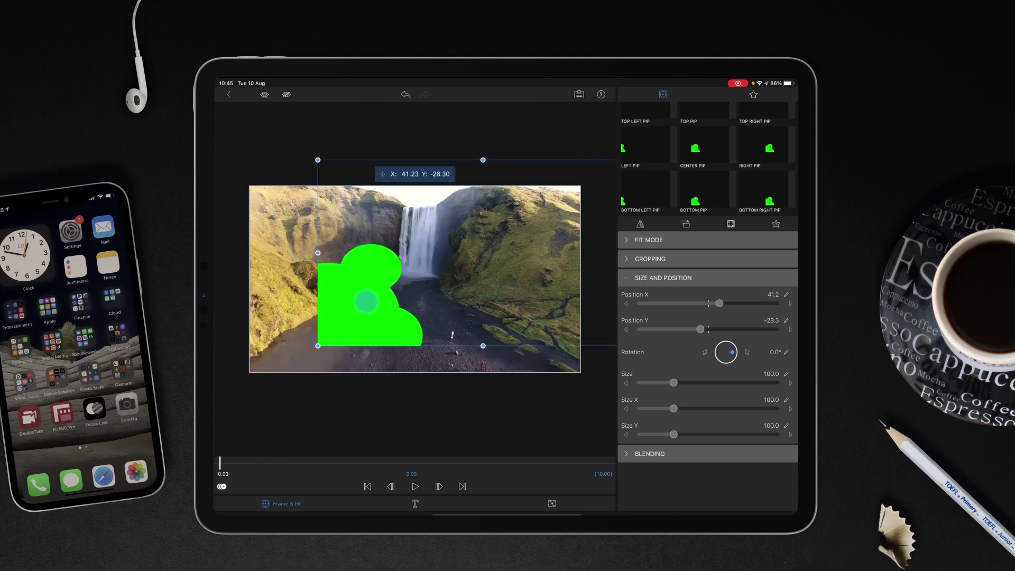
pyautogui.moveTo(366, 296); pyautogui.dragTo(366, 297)
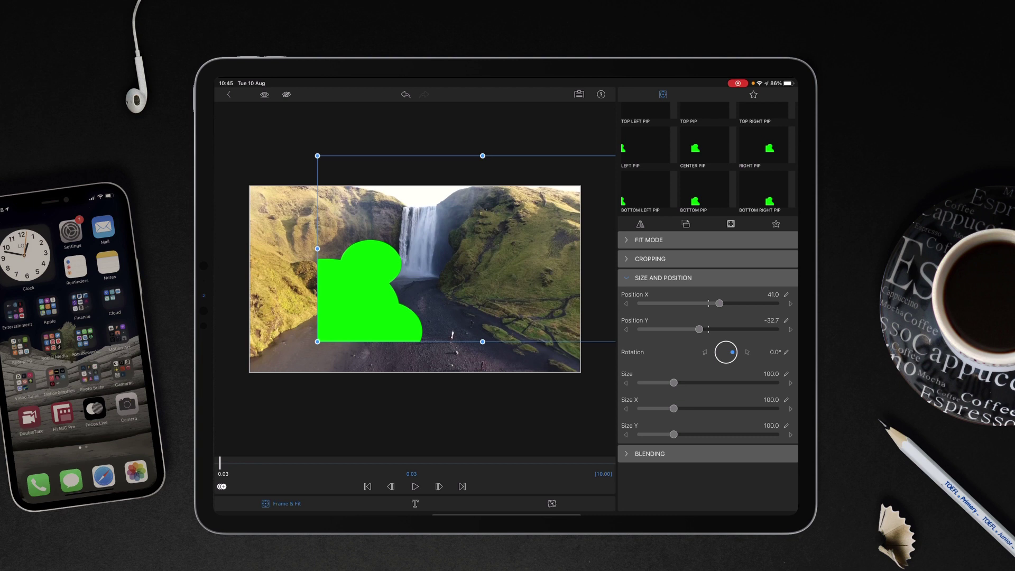
pyautogui.click(730, 224)
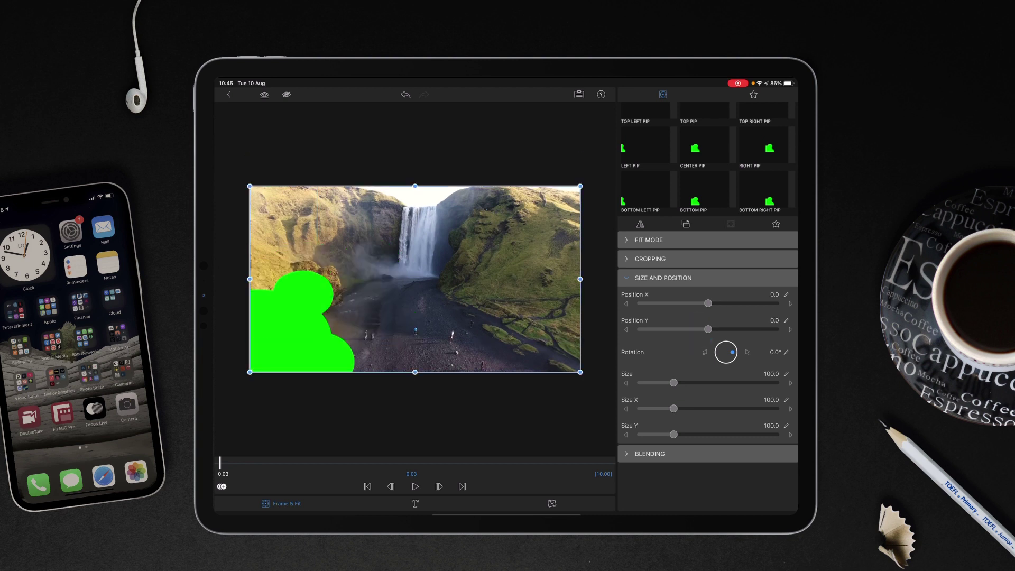
# - Move the existing green cloud shapes into the centre of the frame
pyautogui.click(415, 503)
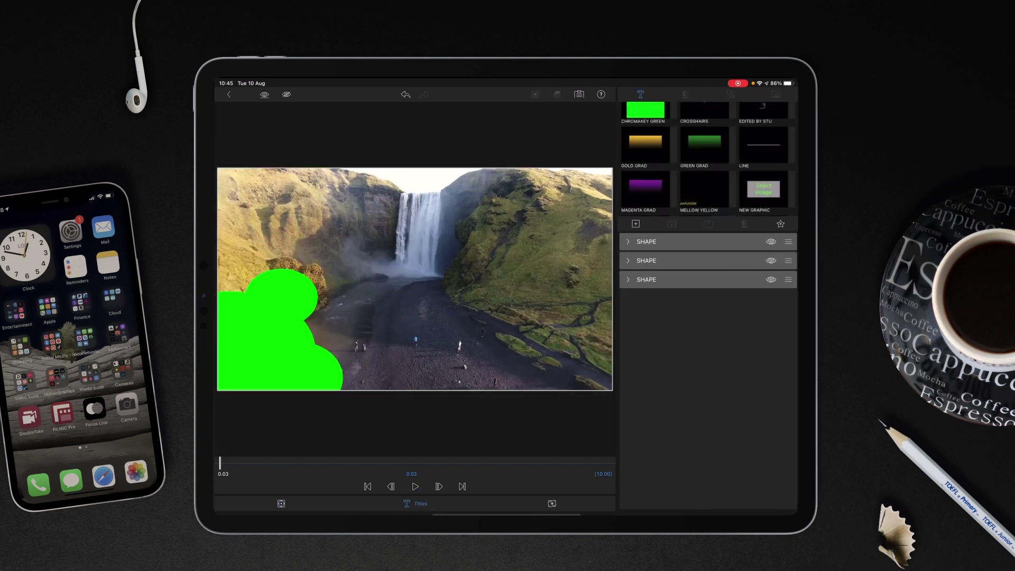
pyautogui.moveTo(281, 297); pyautogui.dragTo(453, 227)
pyautogui.moveTo(239, 341); pyautogui.dragTo(412, 273)
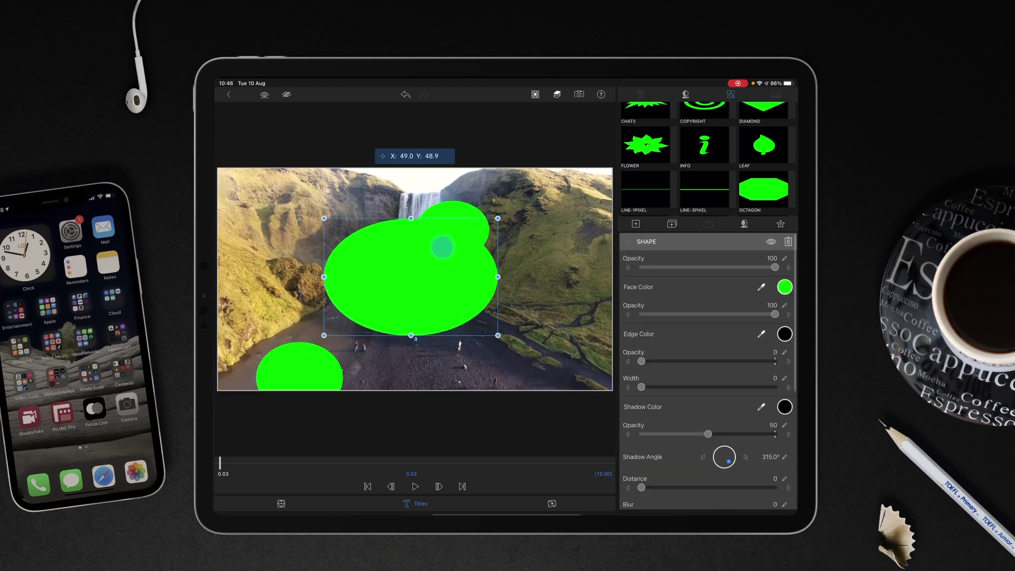
# - Add more ovals and place them at the cloud's lower right, top and lower left
pyautogui.click(299, 367)
pyautogui.moveTo(299, 366)
pyautogui.mouseDown()
pyautogui.moveTo(465, 283)
pyautogui.moveTo(474, 309)
pyautogui.mouseUp()
pyautogui.click(472, 223)
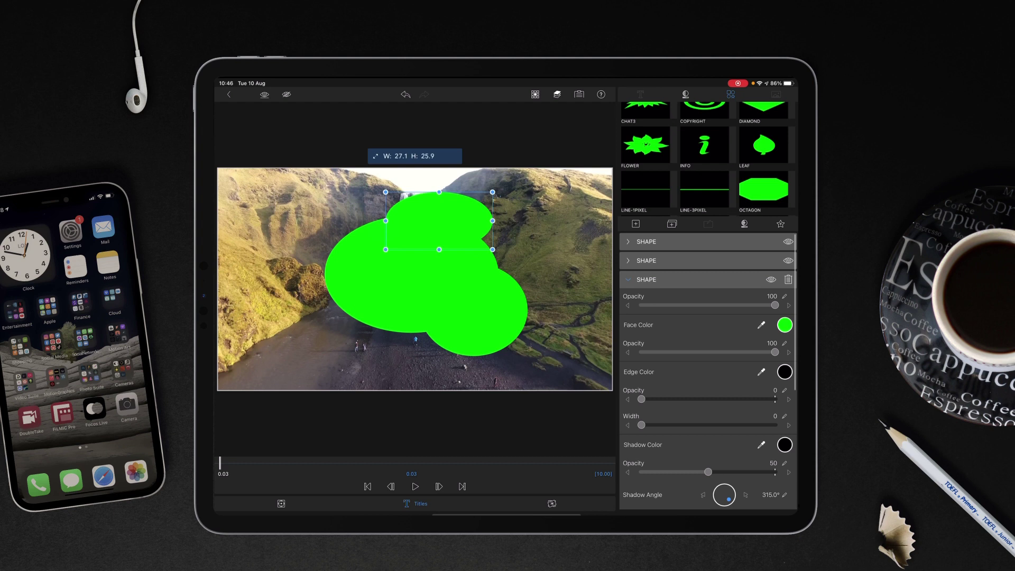
pyautogui.moveTo(472, 222)
pyautogui.mouseDown()
pyautogui.moveTo(365, 218)
pyautogui.moveTo(396, 207)
pyautogui.moveTo(502, 226)
pyautogui.mouseUp()
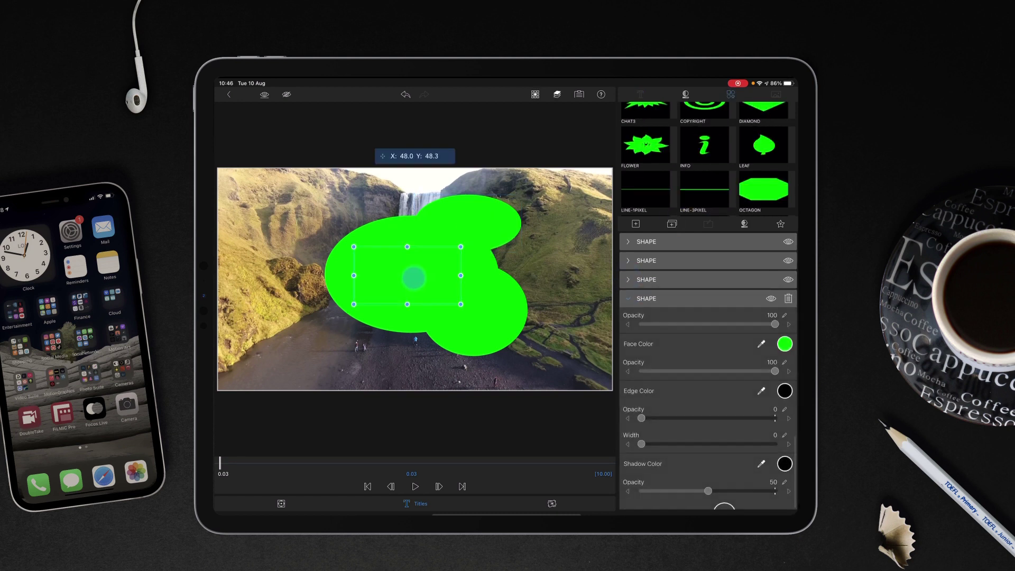
pyautogui.moveTo(415, 279); pyautogui.dragTo(342, 311)
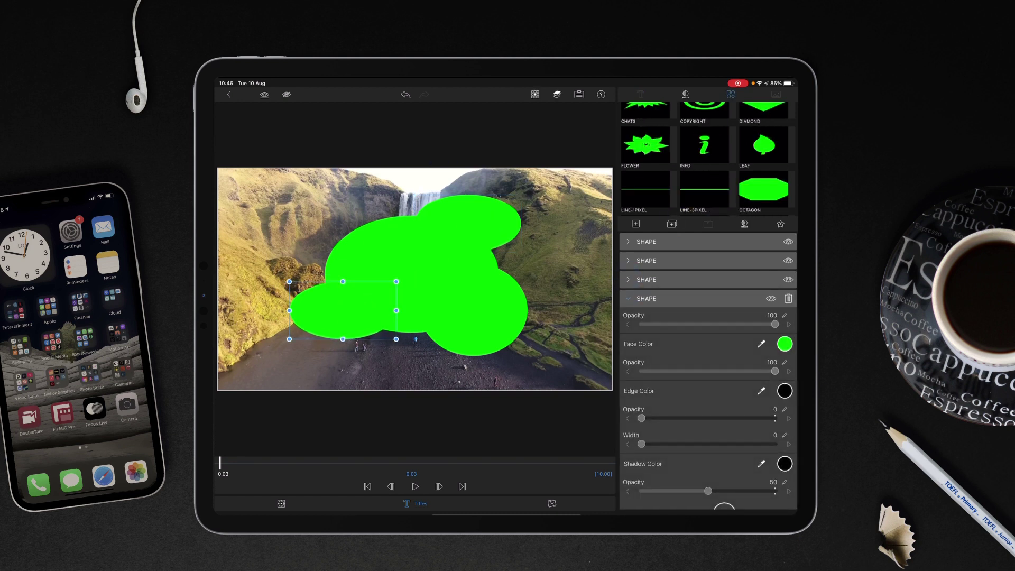
pyautogui.click(280, 503)
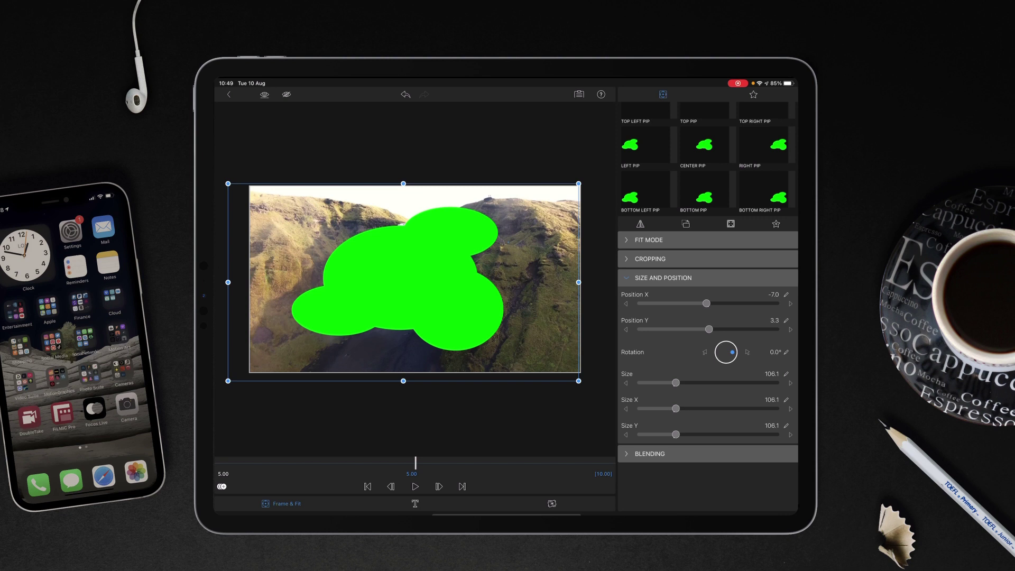
# - Drag the cloud off-frame to the bottom left and set a position keyframe at 5 seconds
pyautogui.moveTo(460, 238); pyautogui.dragTo(221, 405)
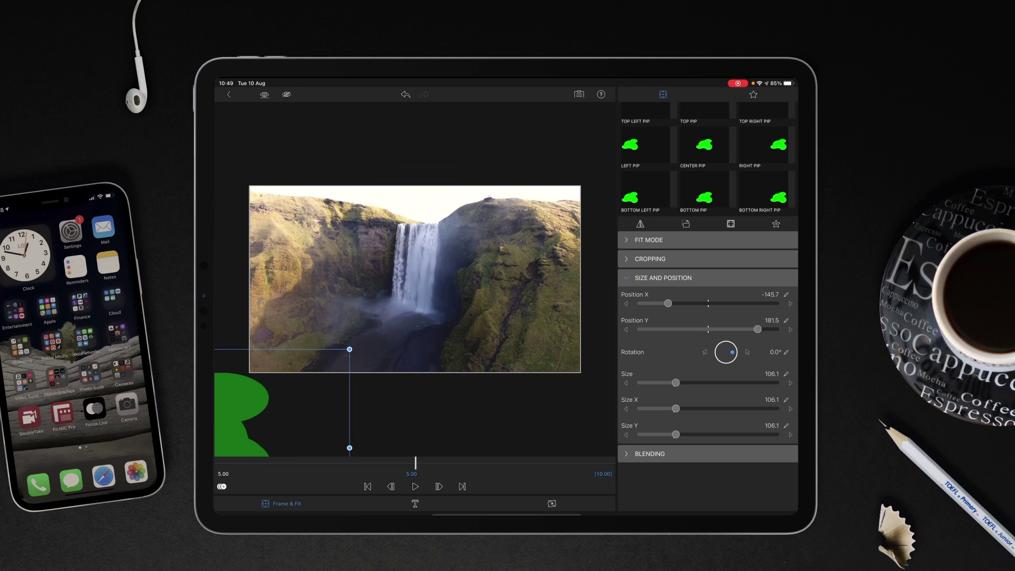
pyautogui.click(222, 486)
# - At about 5.11 seconds, bring the cloud into frame, enlarge it and rotate it about -140°
pyautogui.moveTo(428, 463); pyautogui.dragTo(436, 465)
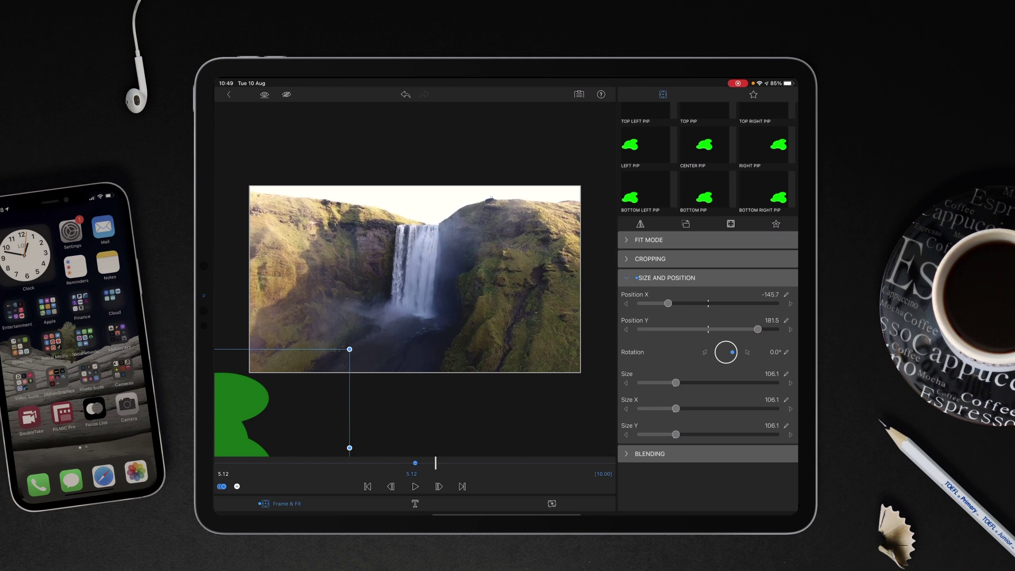
pyautogui.moveTo(242, 412); pyautogui.dragTo(314, 317)
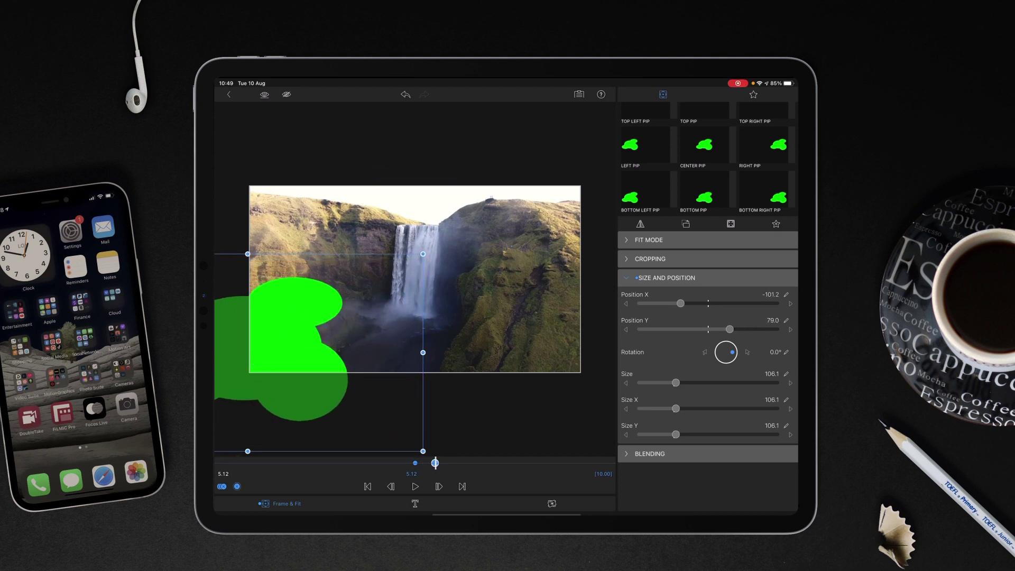
pyautogui.moveTo(422, 254)
pyautogui.mouseDown()
pyautogui.moveTo(460, 222)
pyautogui.moveTo(513, 203)
pyautogui.mouseUp()
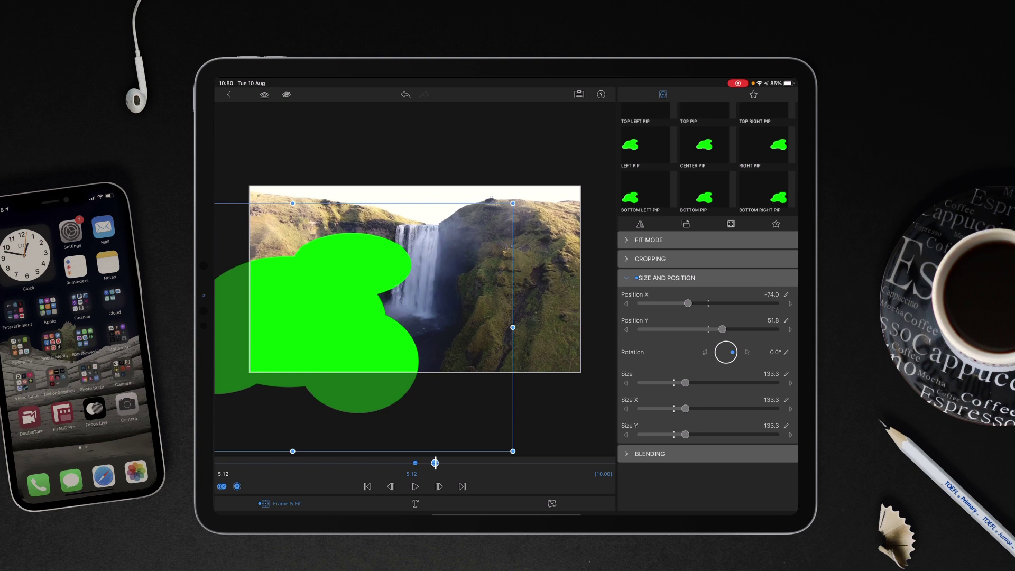
pyautogui.moveTo(731, 352); pyautogui.dragTo(727, 351)
pyautogui.moveTo(535, 255)
pyautogui.mouseDown()
pyautogui.moveTo(459, 277)
pyautogui.moveTo(437, 296)
pyautogui.moveTo(457, 258)
pyautogui.mouseUp()
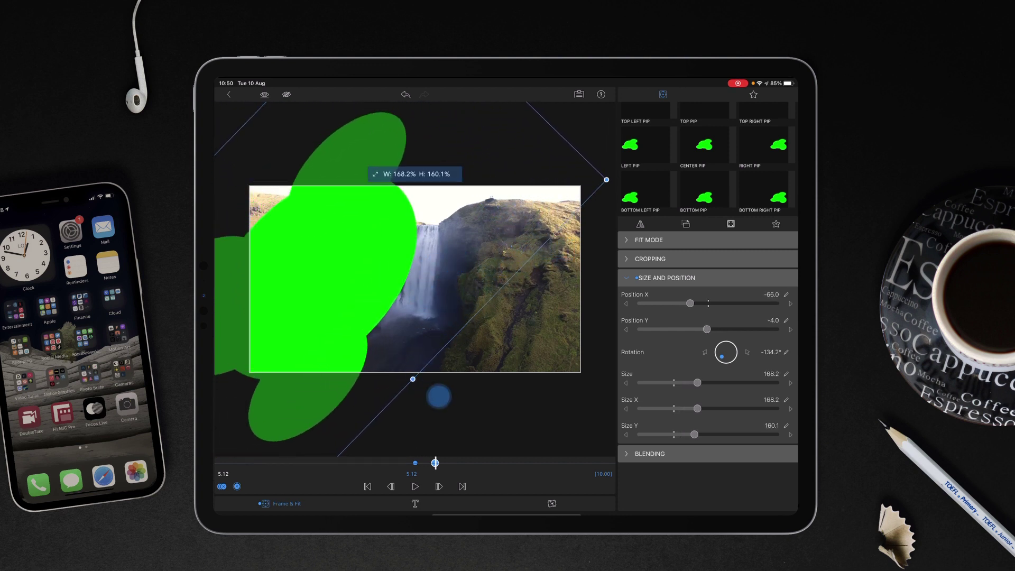
# - Grow the cloud to about 334% and shift it right and up to cover the frame
pyautogui.moveTo(437, 396); pyautogui.dragTo(469, 402)
pyautogui.moveTo(605, 180); pyautogui.dragTo(604, 184)
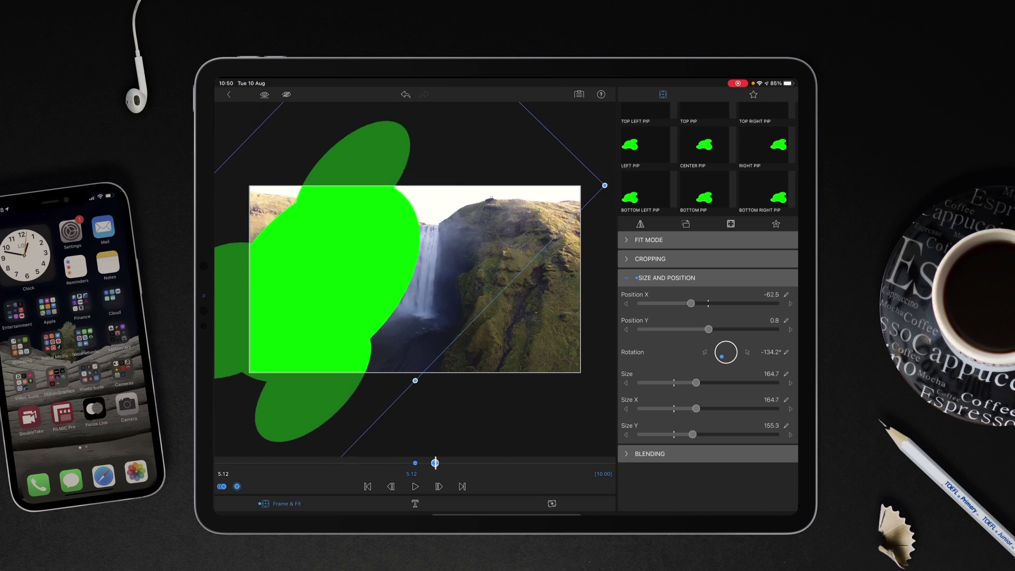
pyautogui.moveTo(694, 409)
pyautogui.mouseDown()
pyautogui.moveTo(701, 434)
pyautogui.moveTo(726, 435)
pyautogui.mouseUp()
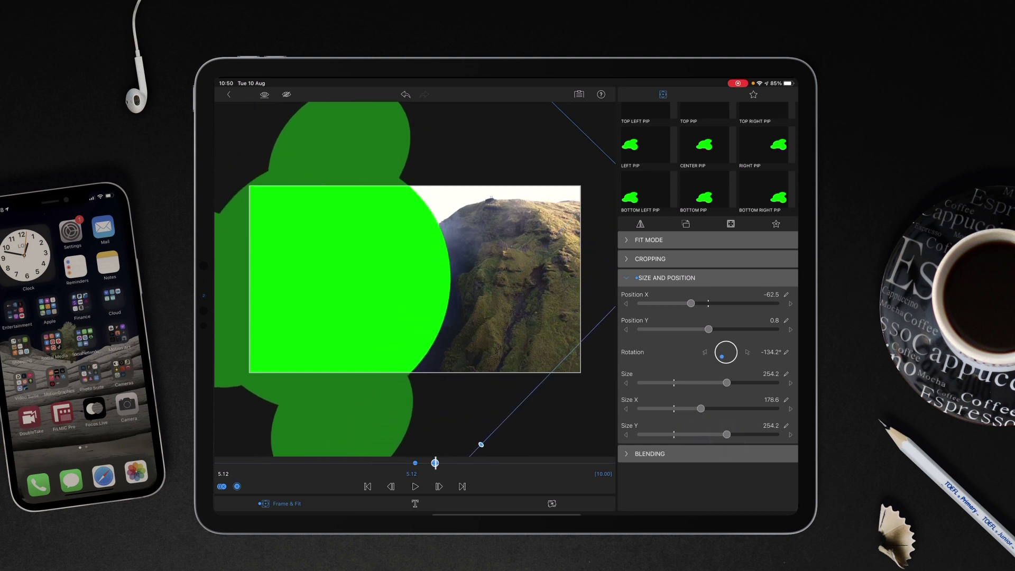
pyautogui.moveTo(727, 382); pyautogui.dragTo(739, 383)
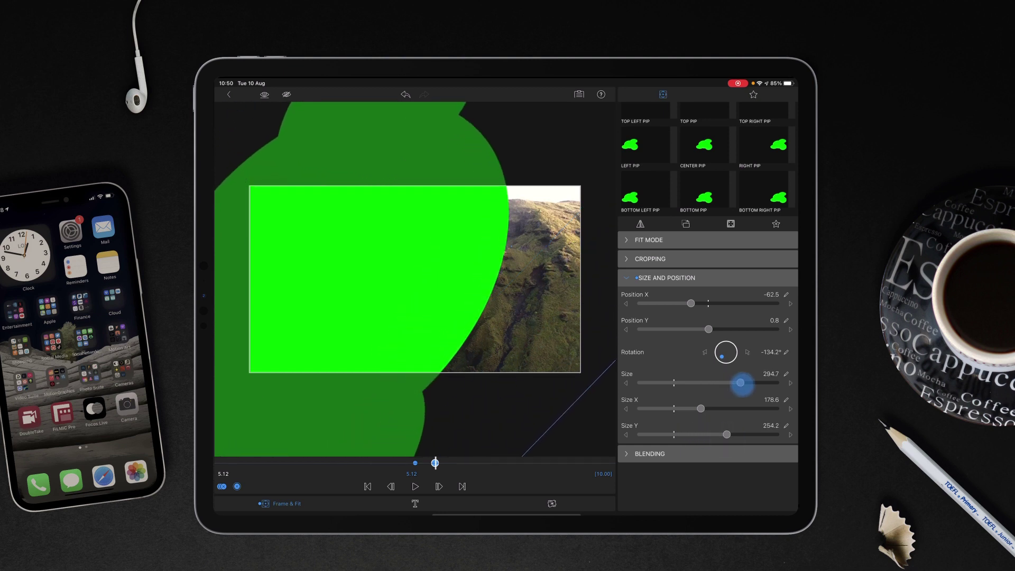
pyautogui.moveTo(448, 317)
pyautogui.mouseDown()
pyautogui.moveTo(498, 256)
pyautogui.moveTo(522, 248)
pyautogui.mouseUp()
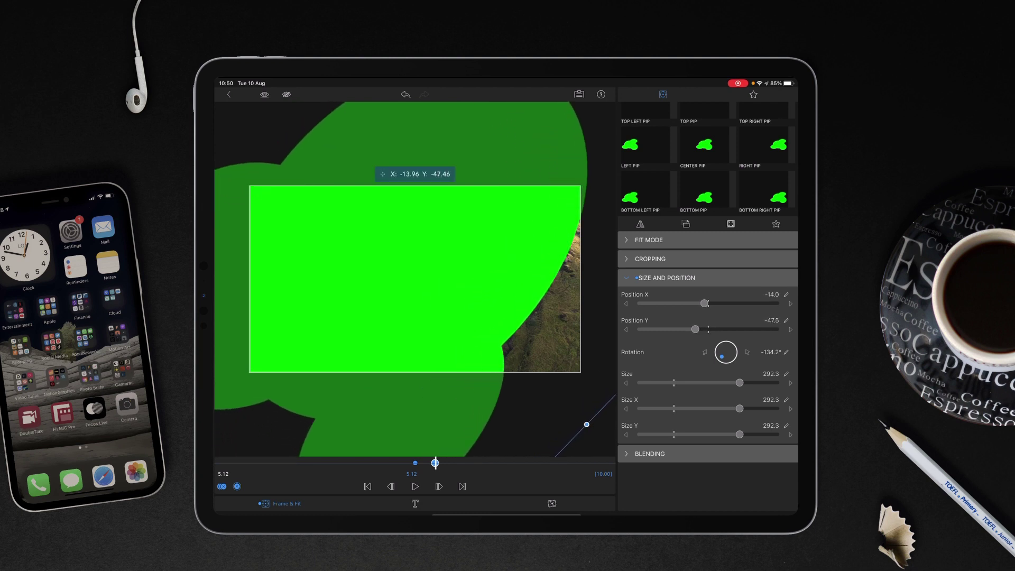
pyautogui.moveTo(739, 382); pyautogui.dragTo(753, 383)
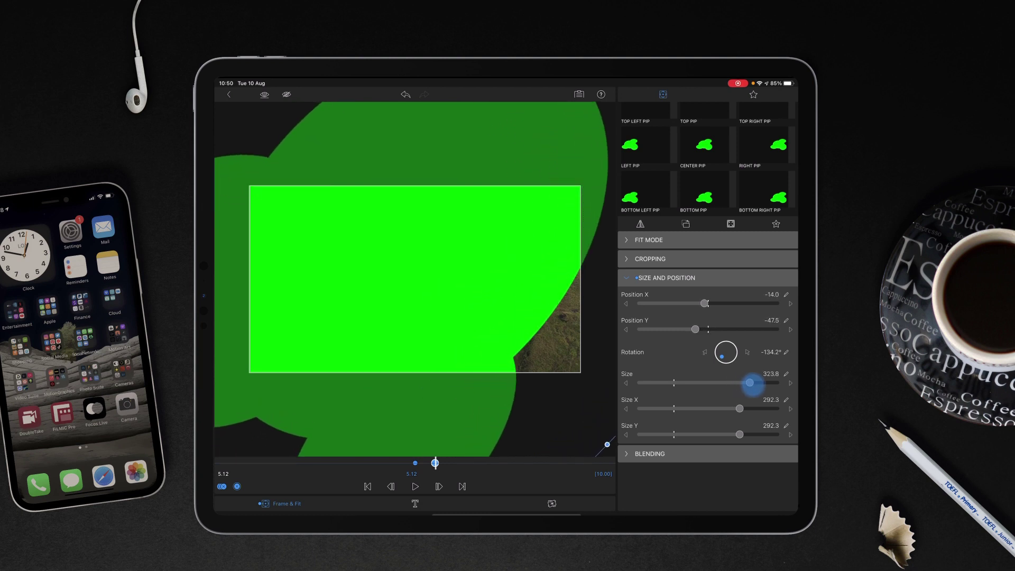
pyautogui.moveTo(466, 288)
pyautogui.mouseDown()
pyautogui.moveTo(533, 274)
pyautogui.moveTo(542, 286)
pyautogui.mouseUp()
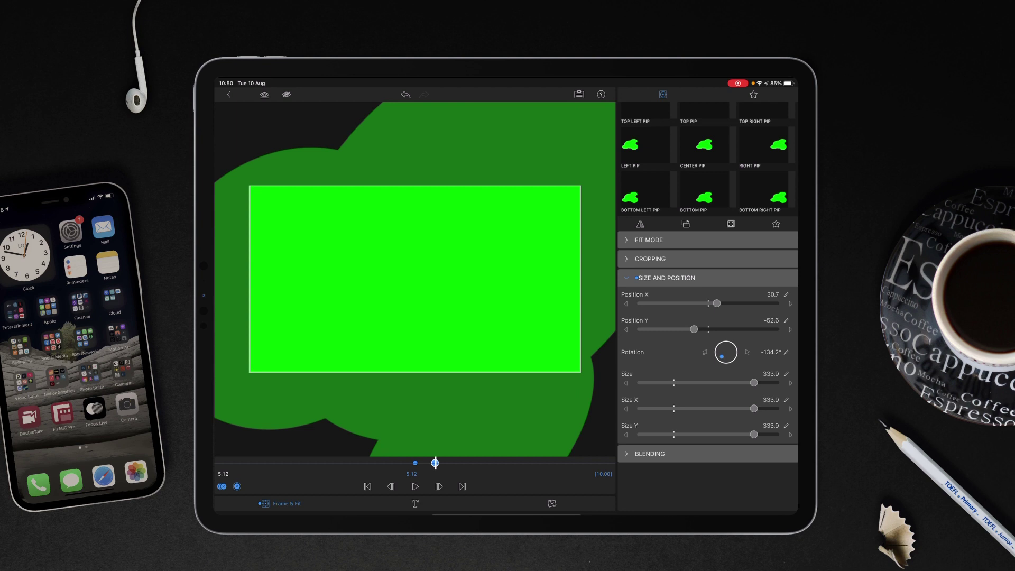
# - Check the cloud's coverage between about 4.10 and 5.22 seconds and play the transition
pyautogui.moveTo(434, 463); pyautogui.dragTo(391, 462)
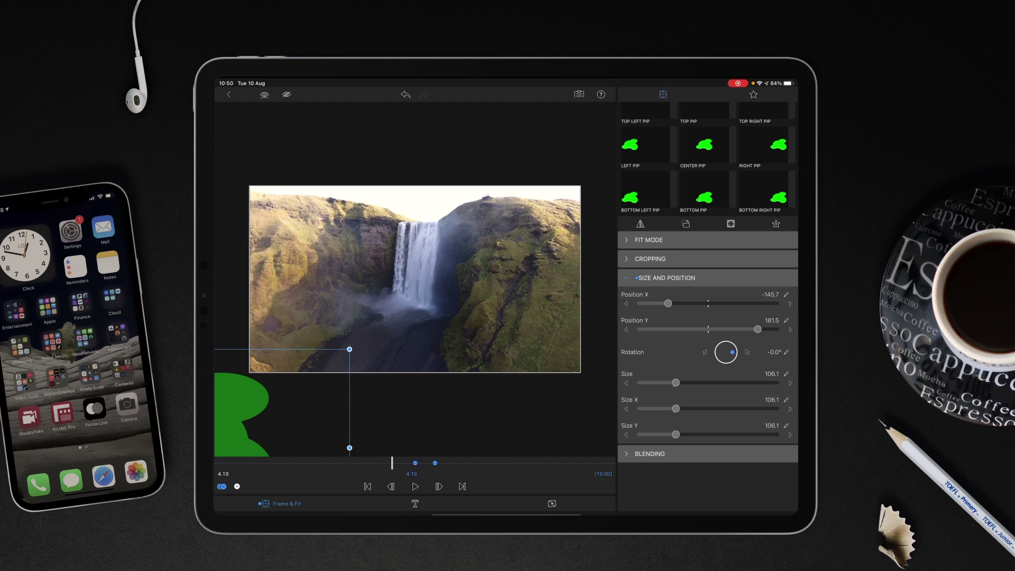
pyautogui.click(451, 462)
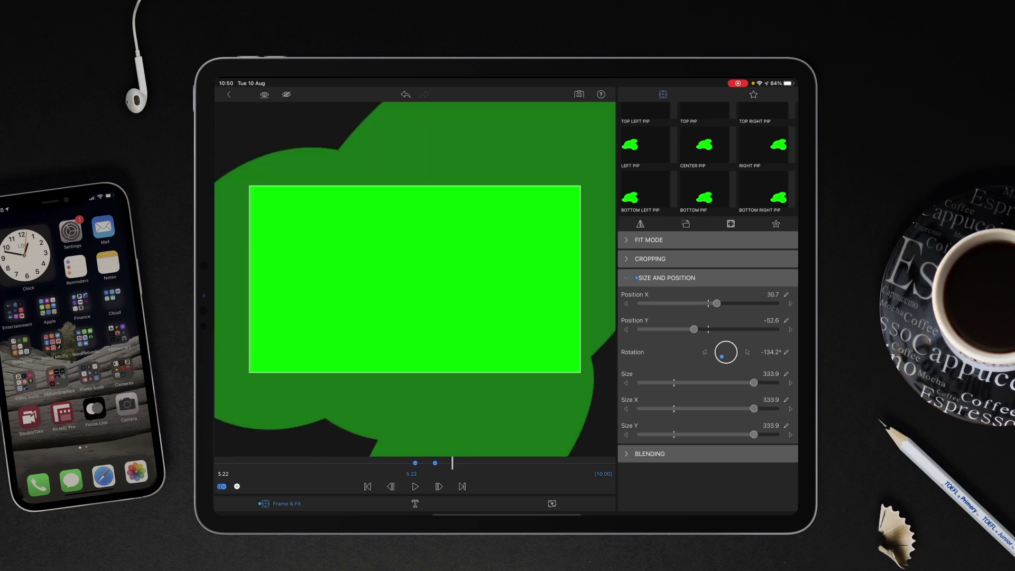
pyautogui.click(402, 463)
pyautogui.click(414, 486)
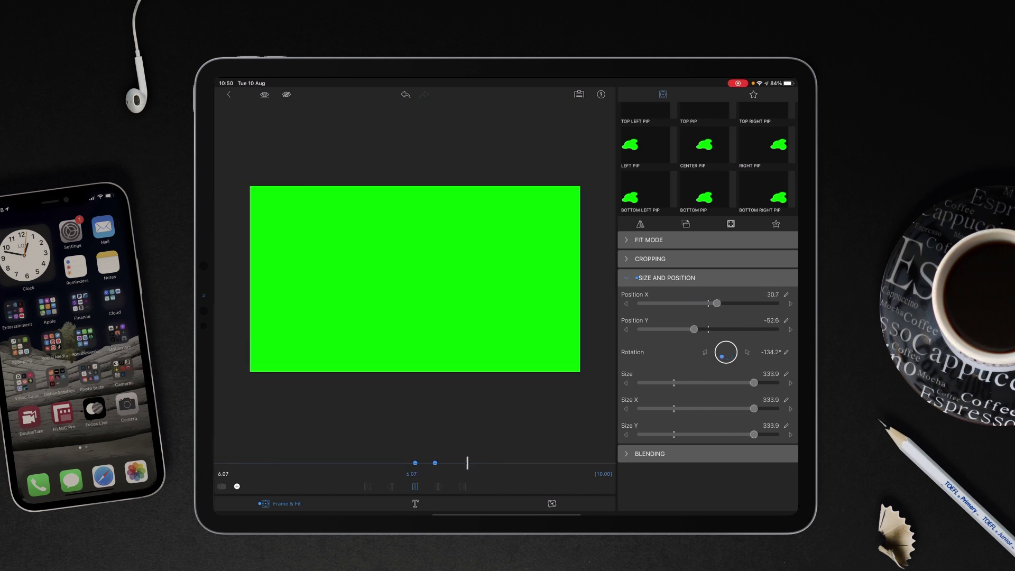
pyautogui.click(415, 486)
# - Replay the title animation from about 4.08 seconds, then exit to the main timeline
pyautogui.moveTo(513, 463); pyautogui.dragTo(390, 461)
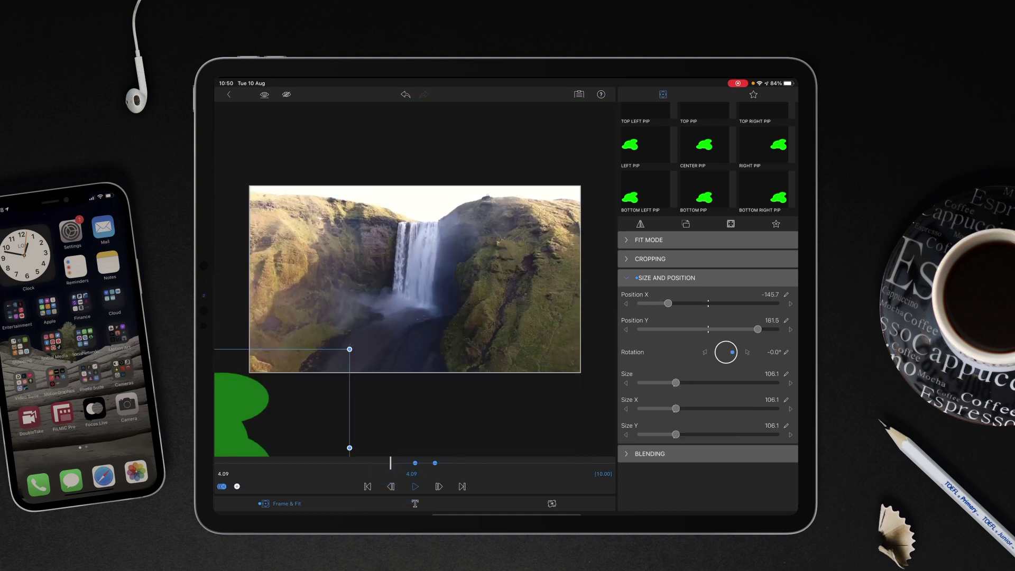
pyautogui.click(415, 486)
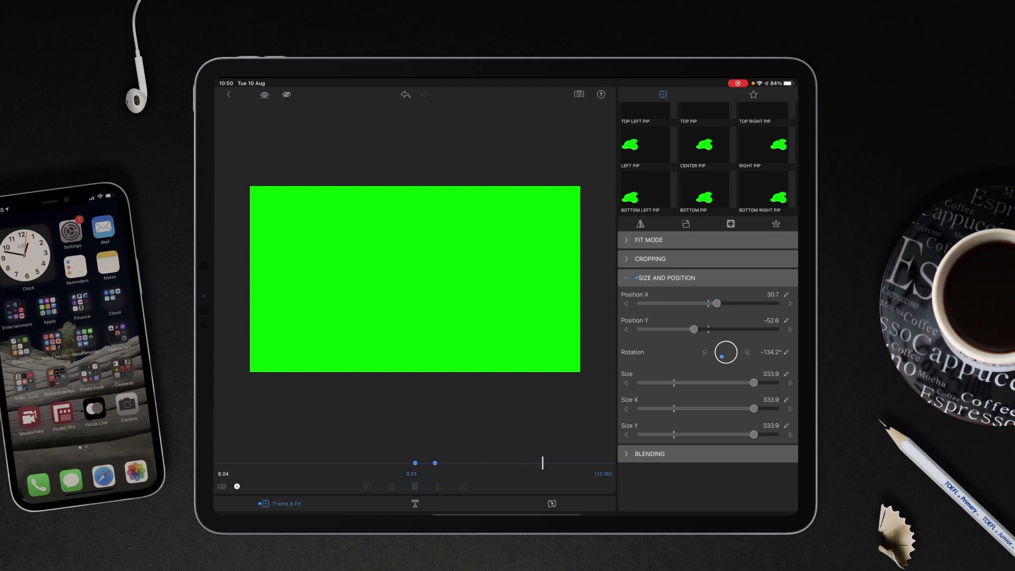
pyautogui.click(414, 486)
pyautogui.moveTo(533, 467); pyautogui.dragTo(388, 467)
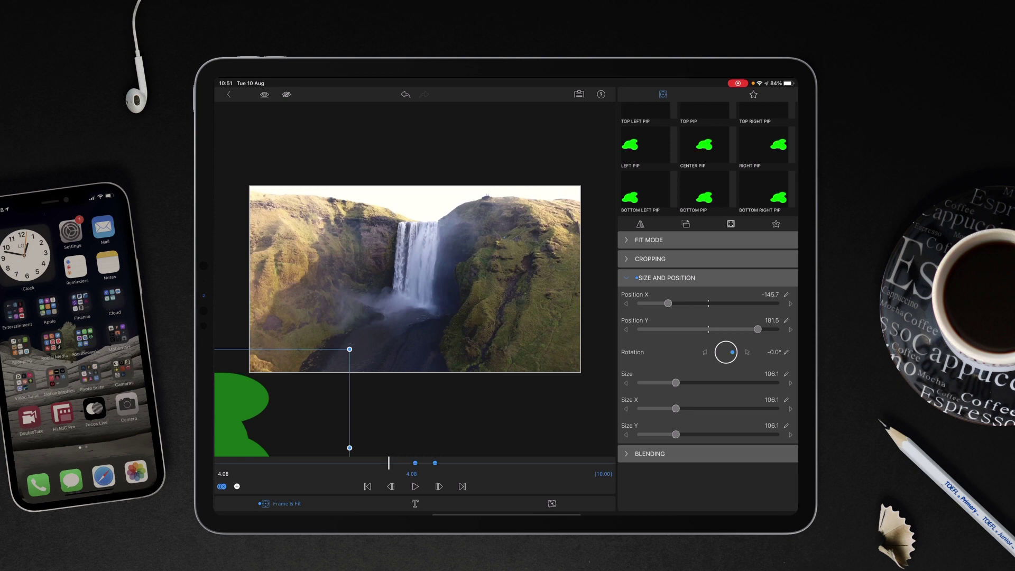
pyautogui.click(415, 486)
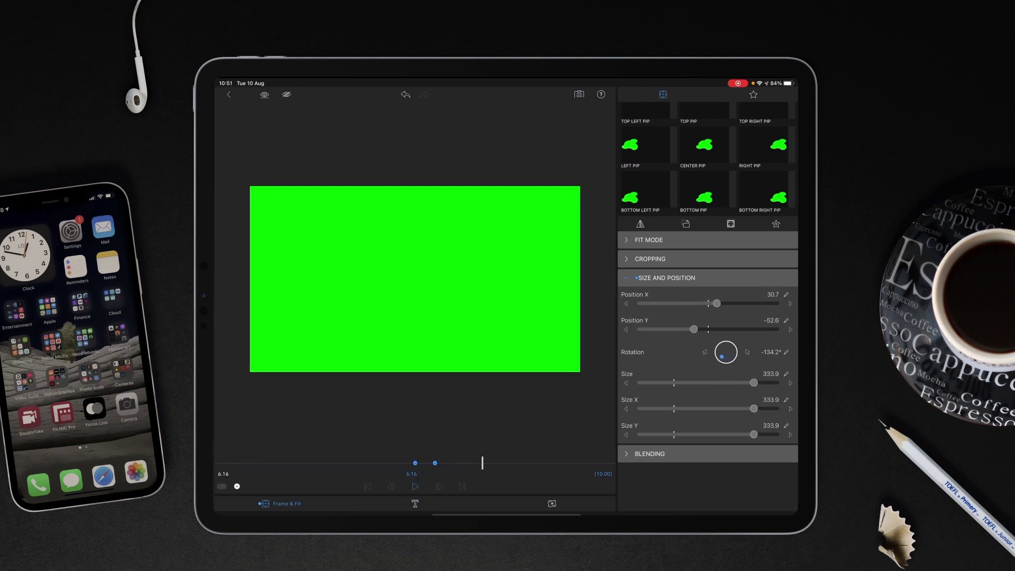
pyautogui.moveTo(486, 464); pyautogui.dragTo(400, 463)
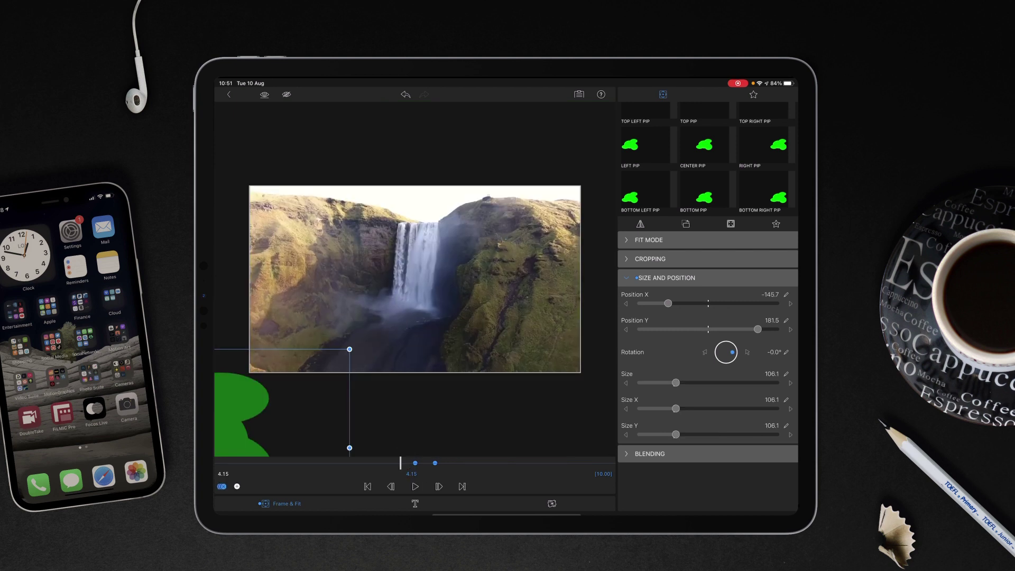
pyautogui.click(229, 95)
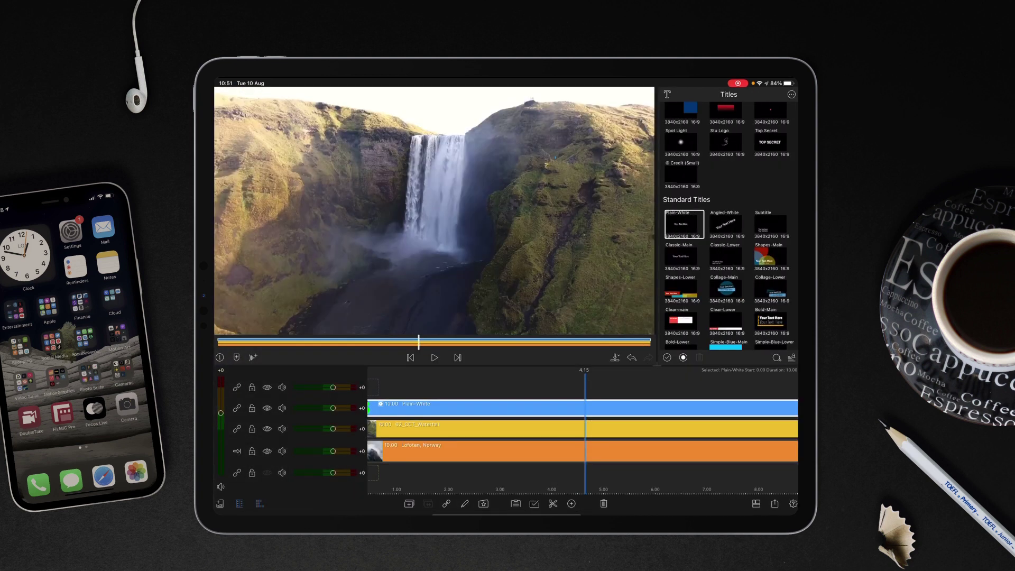
pyautogui.moveTo(573, 367)
pyautogui.mouseDown()
pyautogui.moveTo(540, 382)
pyautogui.moveTo(463, 382)
pyautogui.mouseUp()
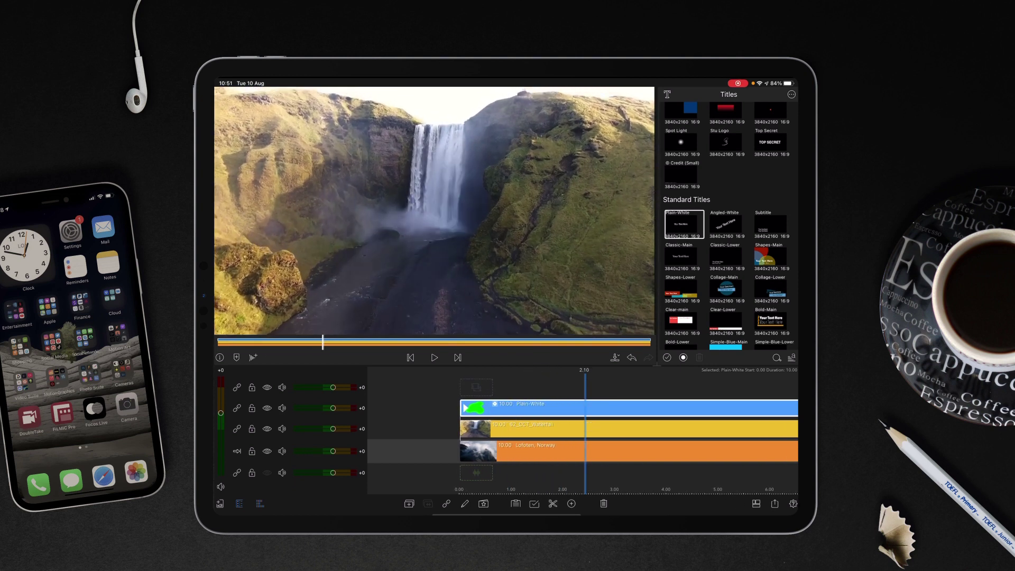
pyautogui.moveTo(592, 480)
pyautogui.mouseDown()
pyautogui.moveTo(556, 480)
pyautogui.moveTo(598, 476)
pyautogui.mouseUp()
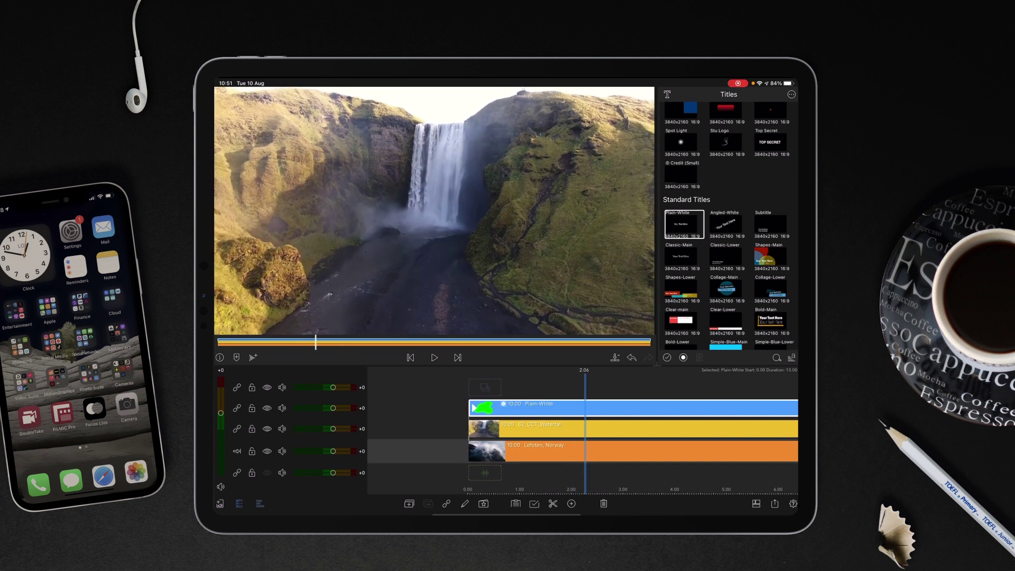
# - Export the project as a 4K movie to Photos
pyautogui.click(774, 503)
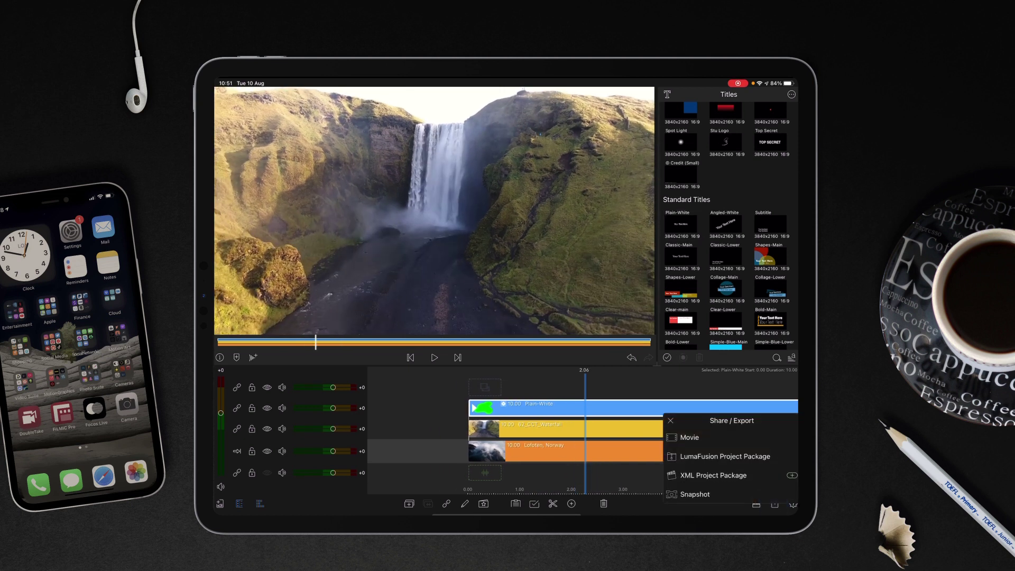
pyautogui.click(689, 437)
pyautogui.click(691, 417)
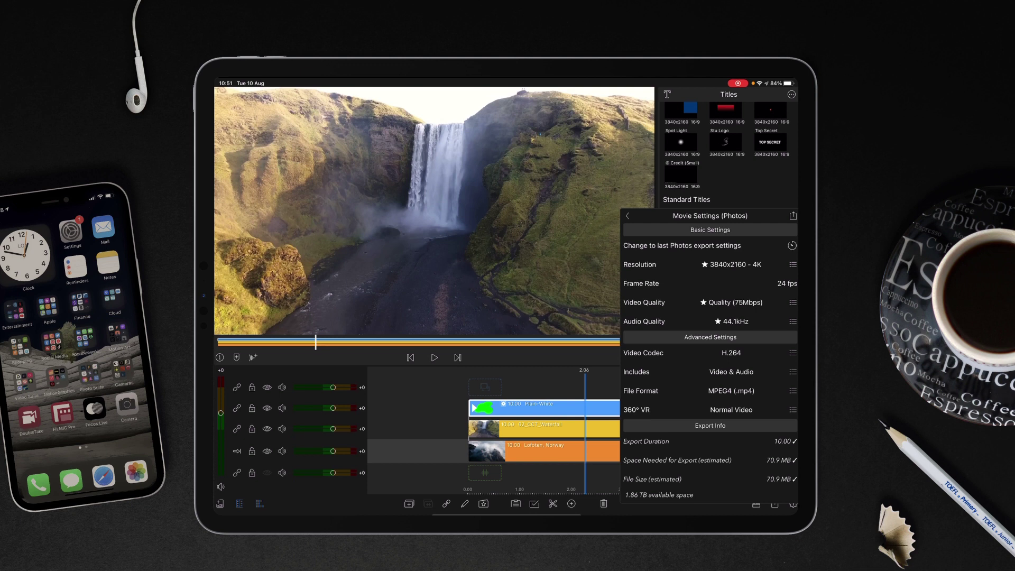
pyautogui.click(793, 215)
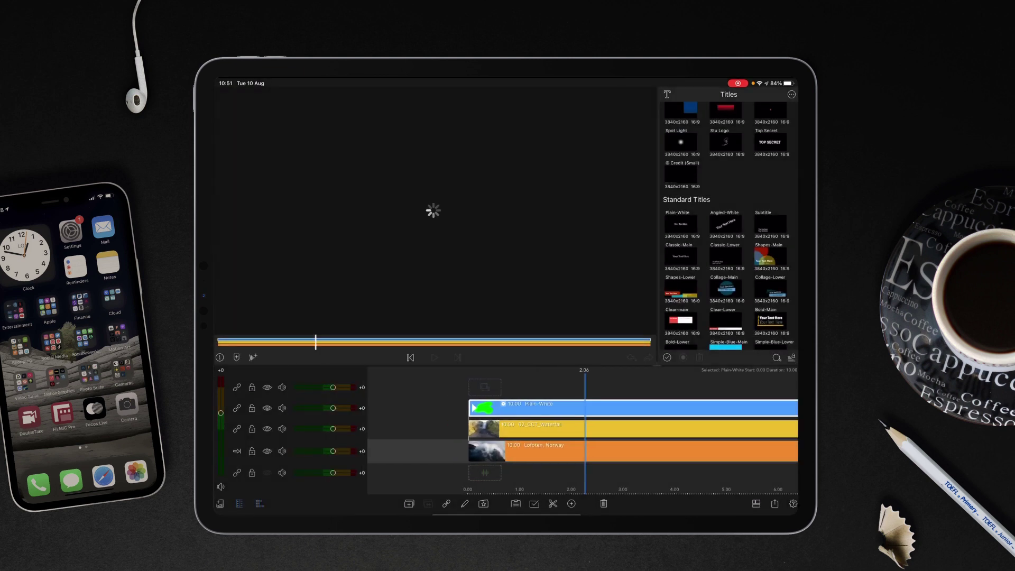
pyautogui.moveTo(555, 477); pyautogui.dragTo(598, 476)
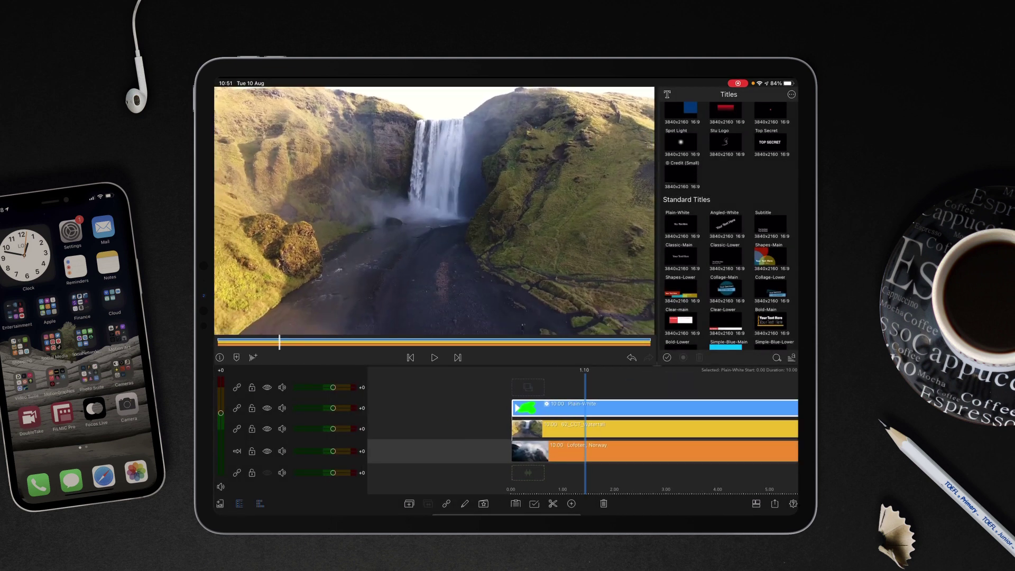
# - Delete the Plain-White title clip and the Waterfall clip from the timeline
pyautogui.press('Delete')
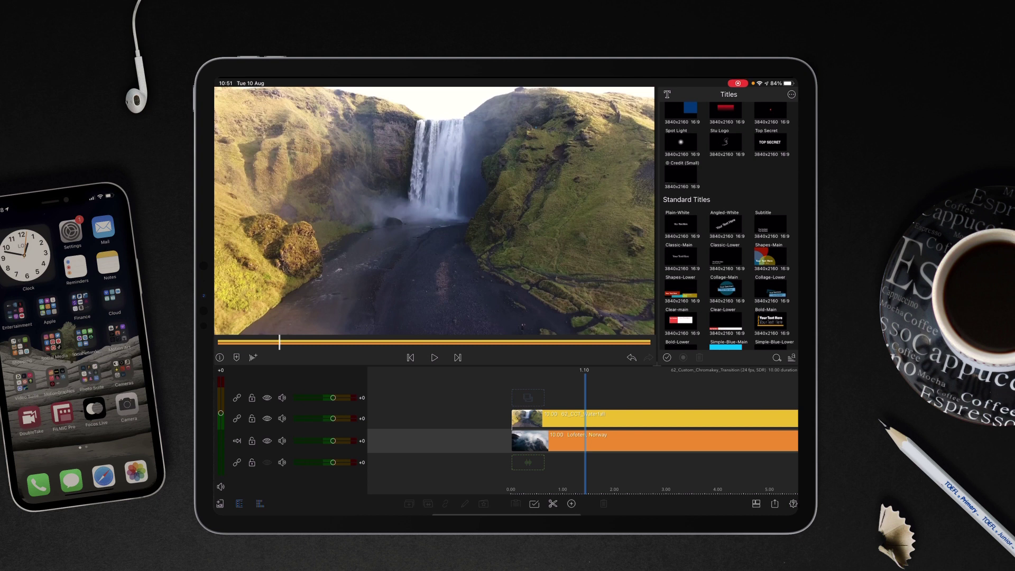
pyautogui.click(651, 419)
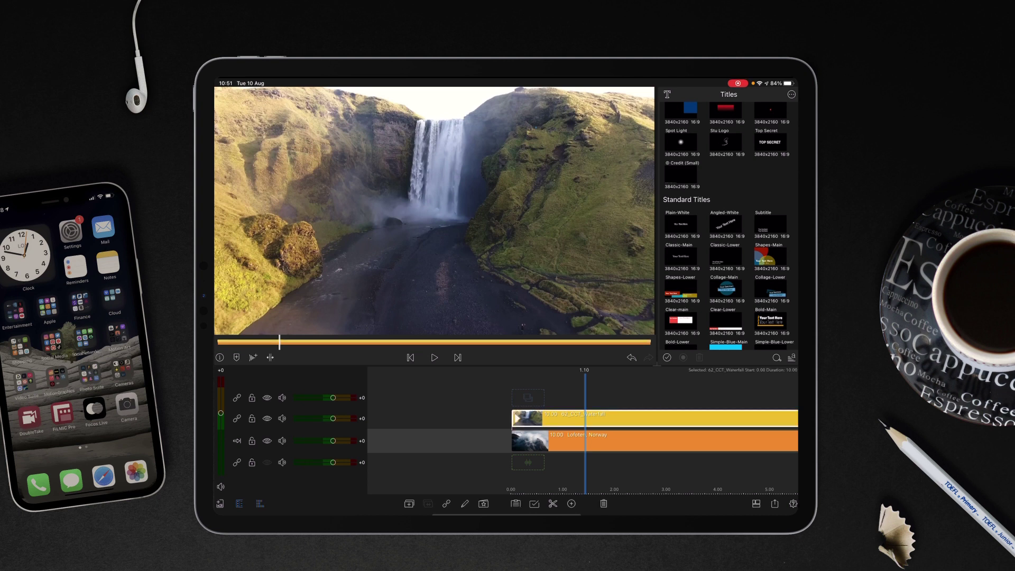
pyautogui.press('Delete')
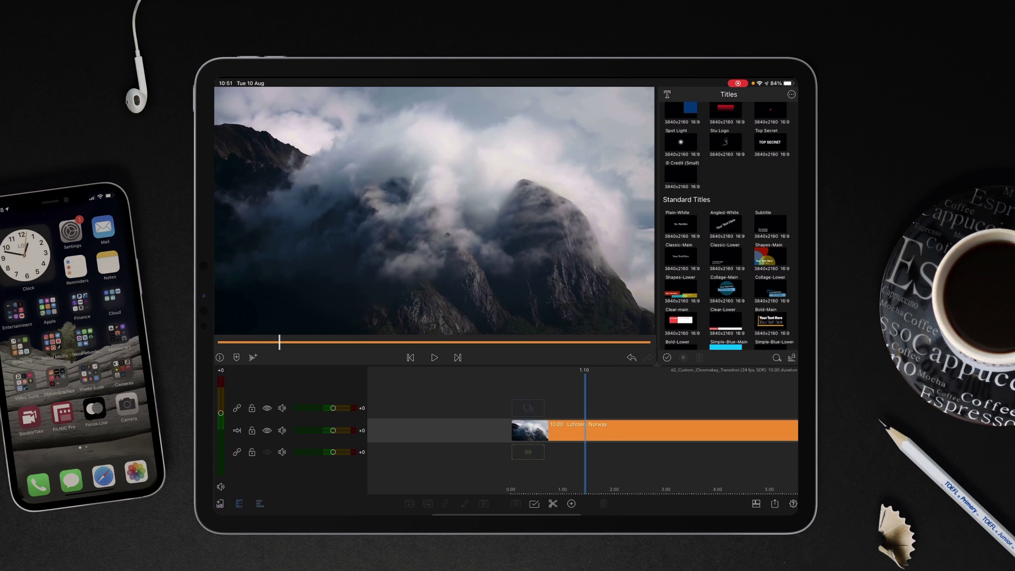
# - Add the rendered 62_Custom_Chromakey_Transition clip from Photos above the Lofoten clip, playhead at 4.00
pyautogui.click(666, 94)
pyautogui.click(590, 119)
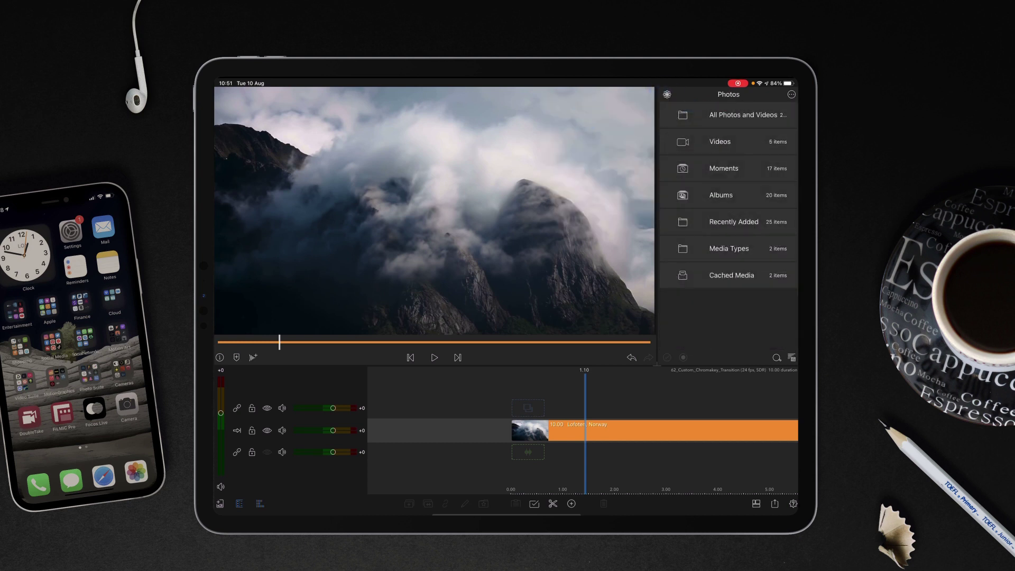
pyautogui.click(739, 115)
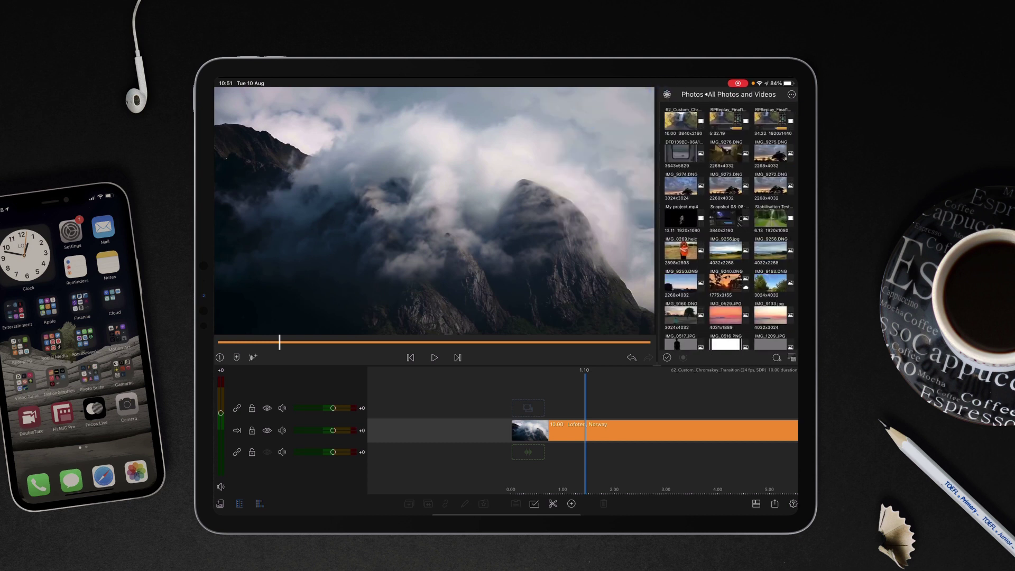
pyautogui.moveTo(682, 121); pyautogui.dragTo(536, 402)
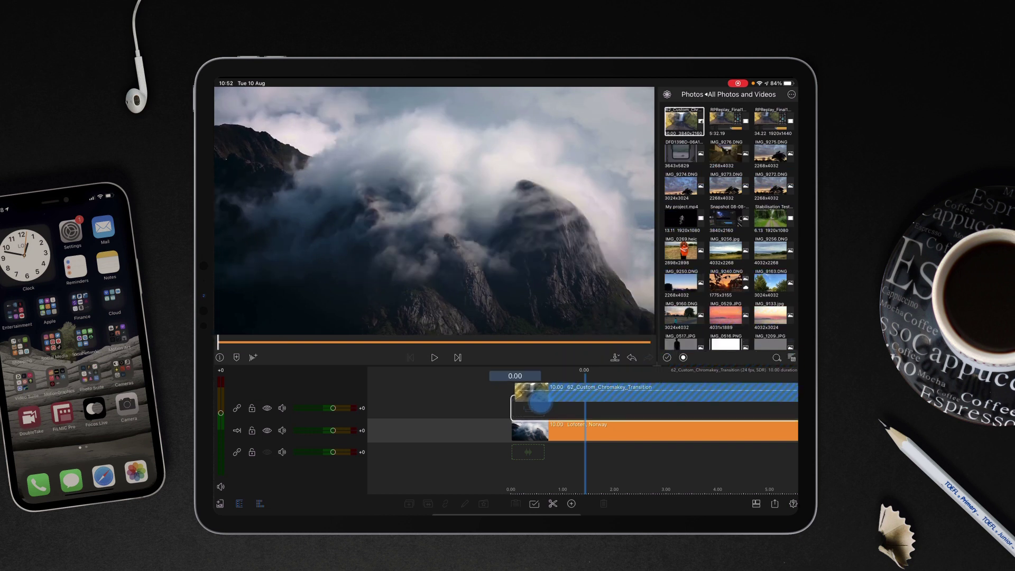
pyautogui.moveTo(697, 480); pyautogui.dragTo(442, 480)
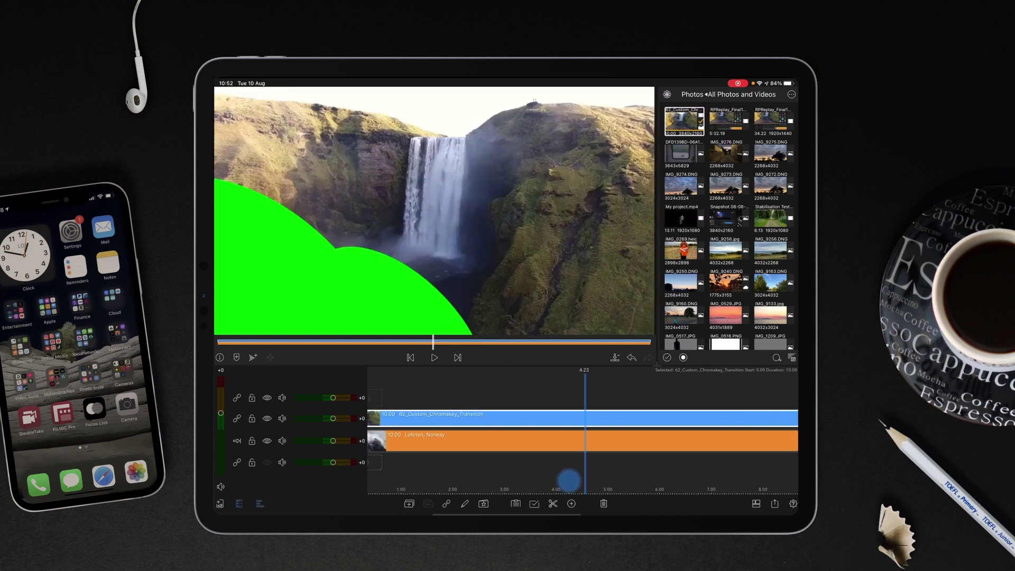
pyautogui.moveTo(525, 478)
pyautogui.mouseDown()
pyautogui.moveTo(600, 476)
pyautogui.moveTo(500, 478)
pyautogui.moveTo(576, 477)
pyautogui.moveTo(530, 476)
pyautogui.mouseUp()
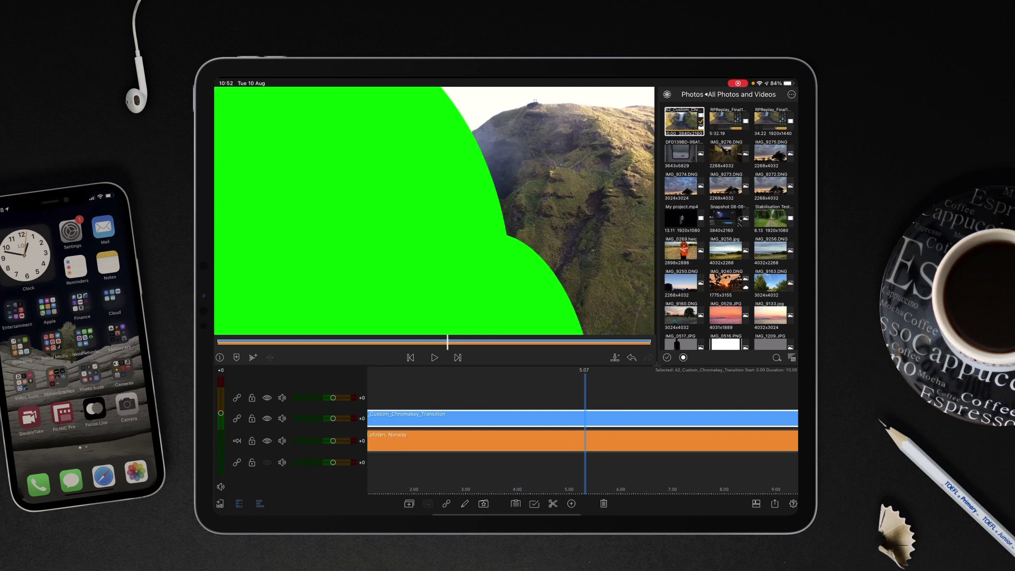
# - Apply a Green Screen Key with Edge Blur 0 and Spill Suppression 13, then preview from 3.00
pyautogui.click(465, 503)
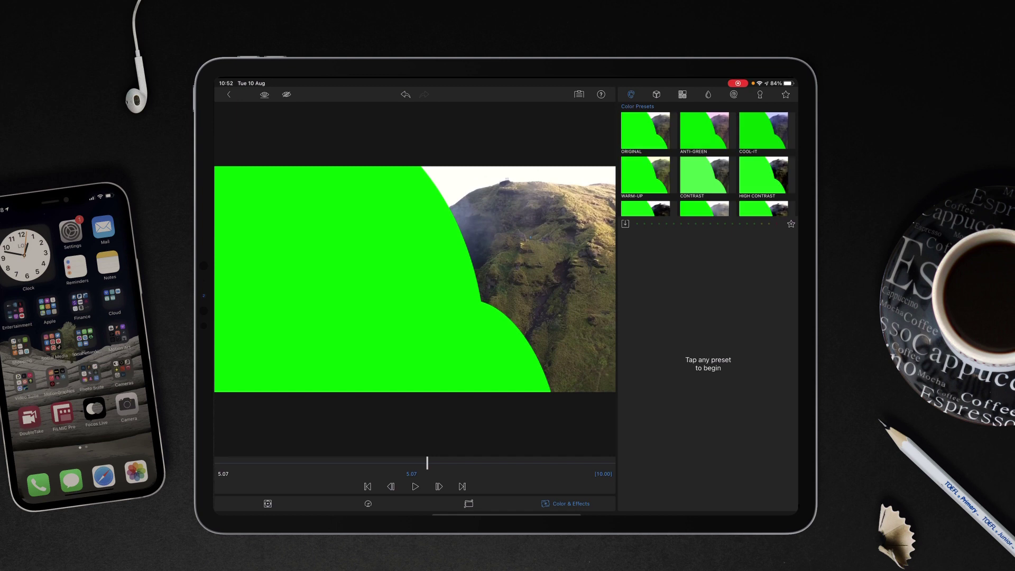
pyautogui.click(760, 94)
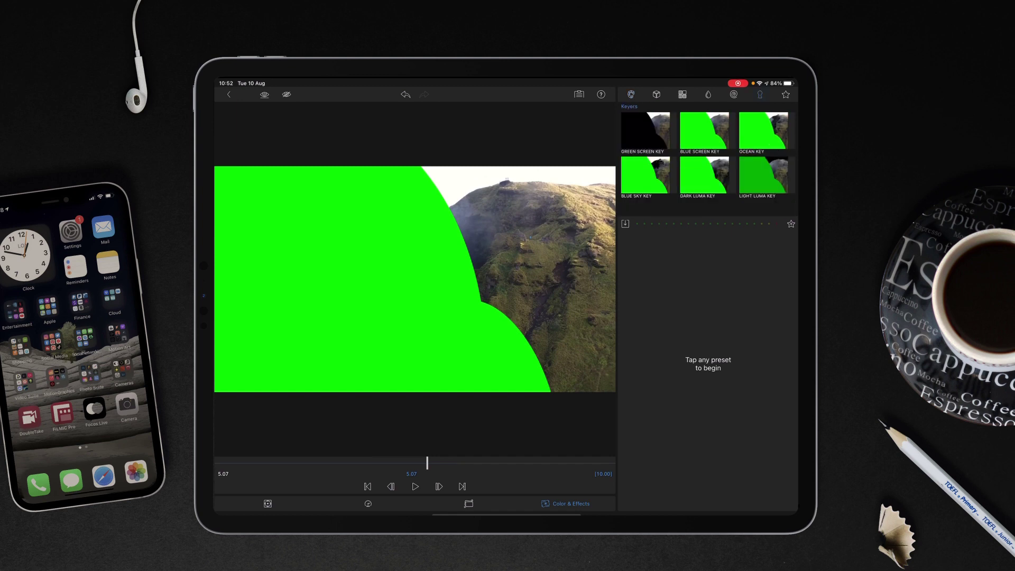
pyautogui.click(645, 131)
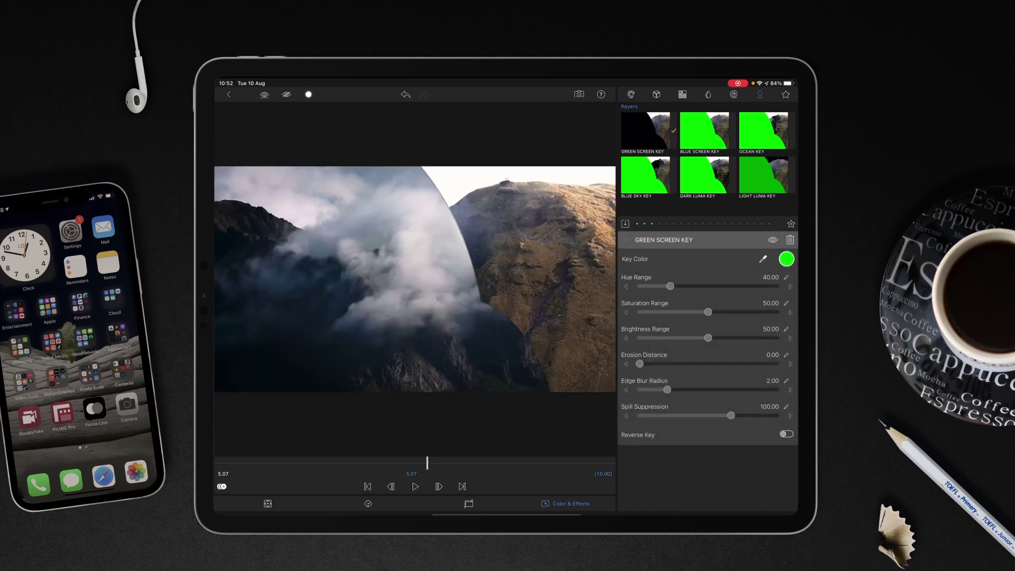
pyautogui.moveTo(667, 390); pyautogui.dragTo(639, 389)
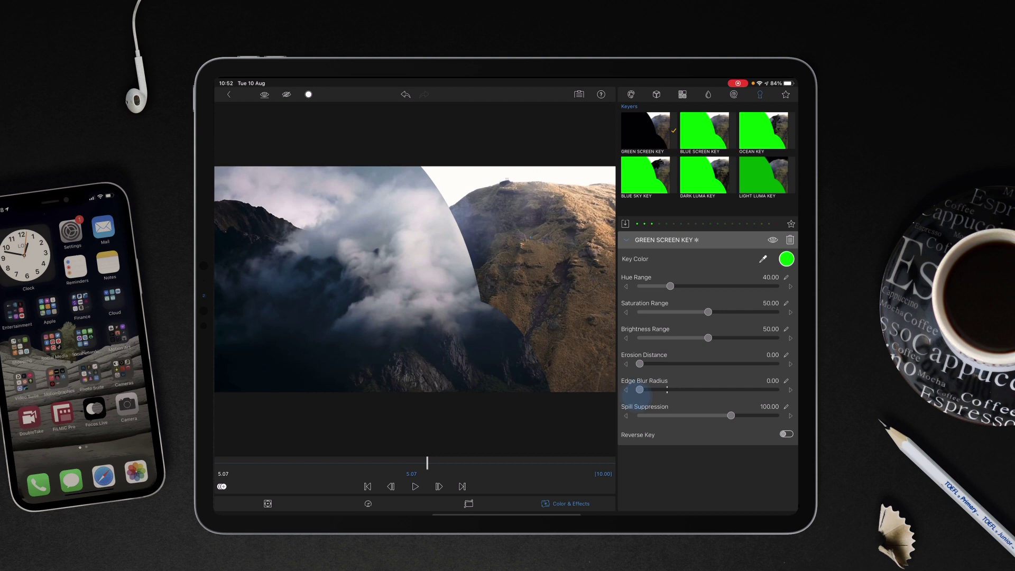
pyautogui.moveTo(730, 415)
pyautogui.mouseDown()
pyautogui.moveTo(662, 422)
pyautogui.moveTo(646, 390)
pyautogui.moveTo(754, 389)
pyautogui.moveTo(612, 404)
pyautogui.mouseUp()
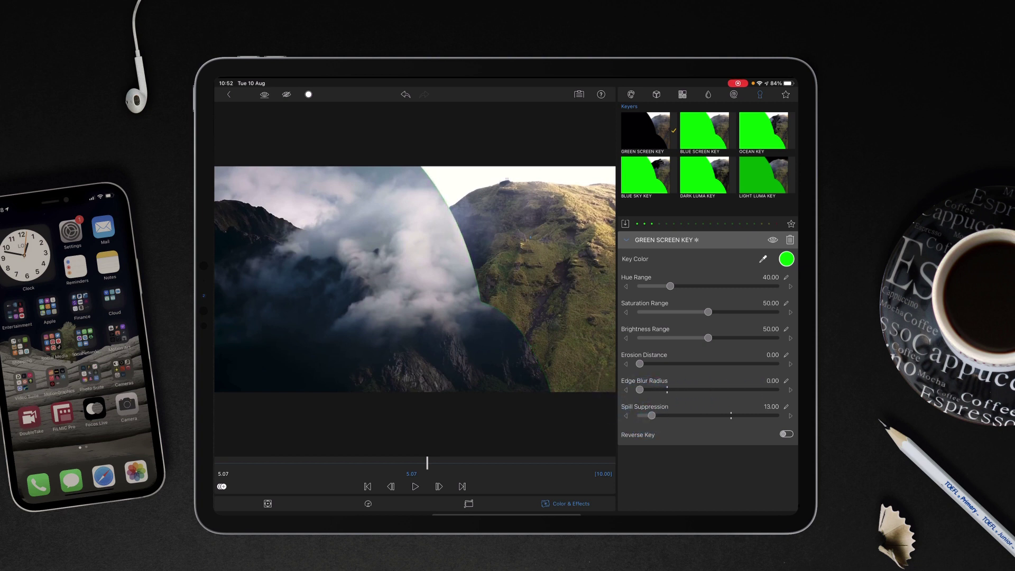
pyautogui.moveTo(426, 462); pyautogui.dragTo(335, 465)
pyautogui.press('space')
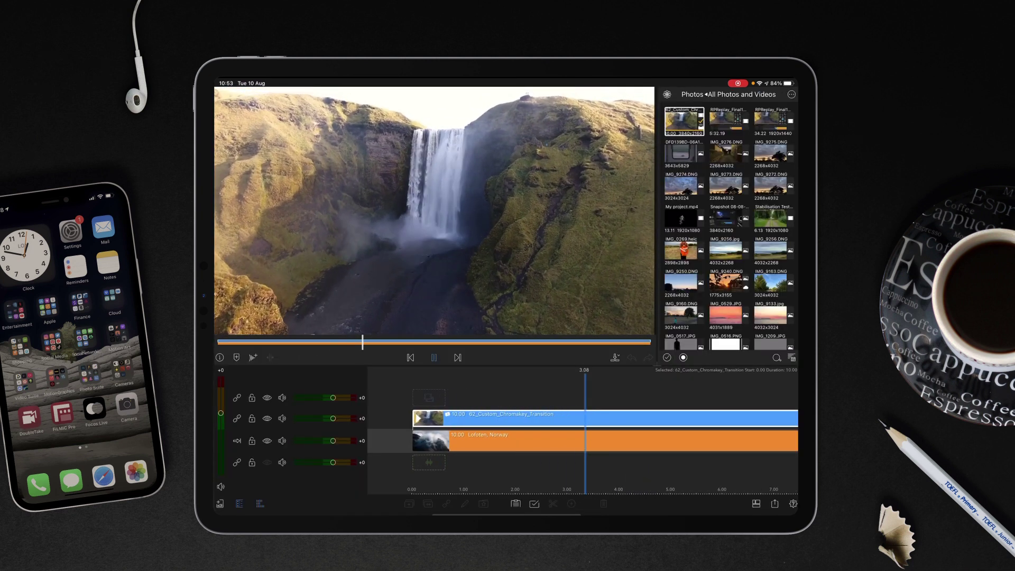
# - Stop playback of the keyed waterfall-to-mountain transition
pyautogui.press('space')
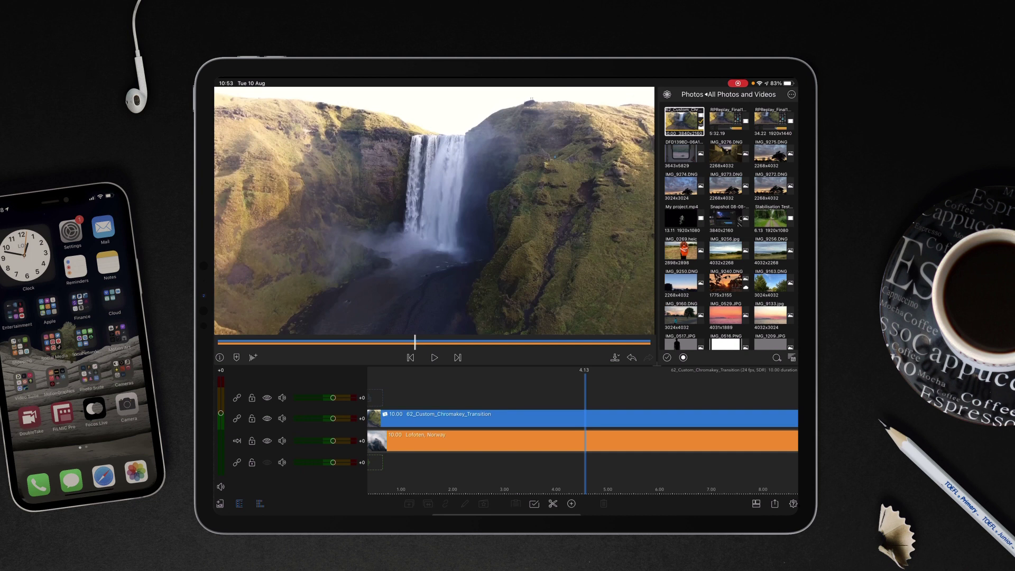